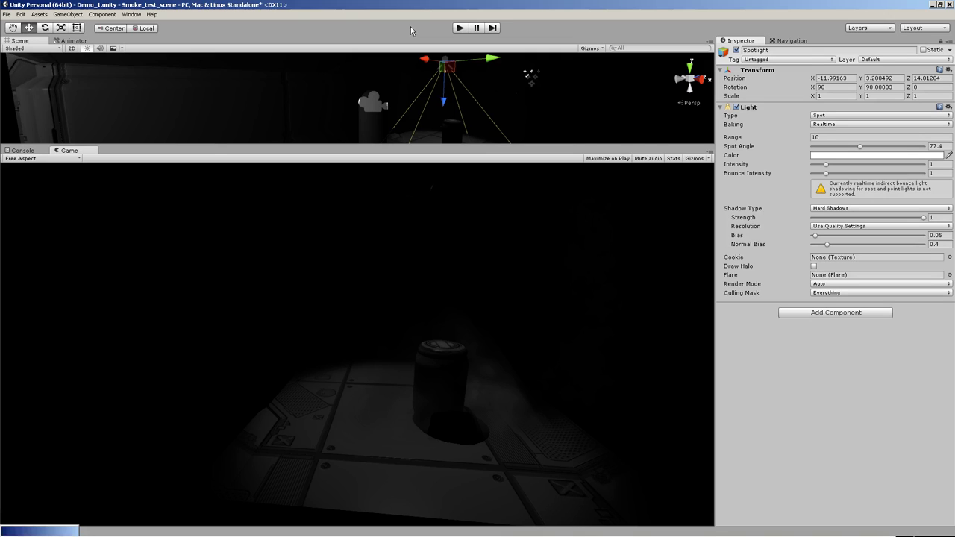
Run Smoke_test_scene in Play mode to show smoke drifting around the barrel
left_click(459, 28)
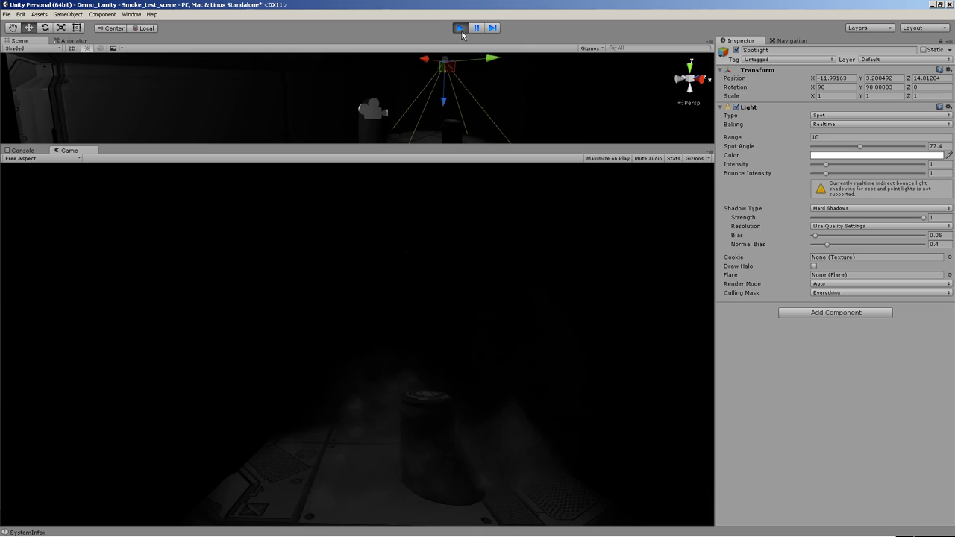
left_click(842, 156)
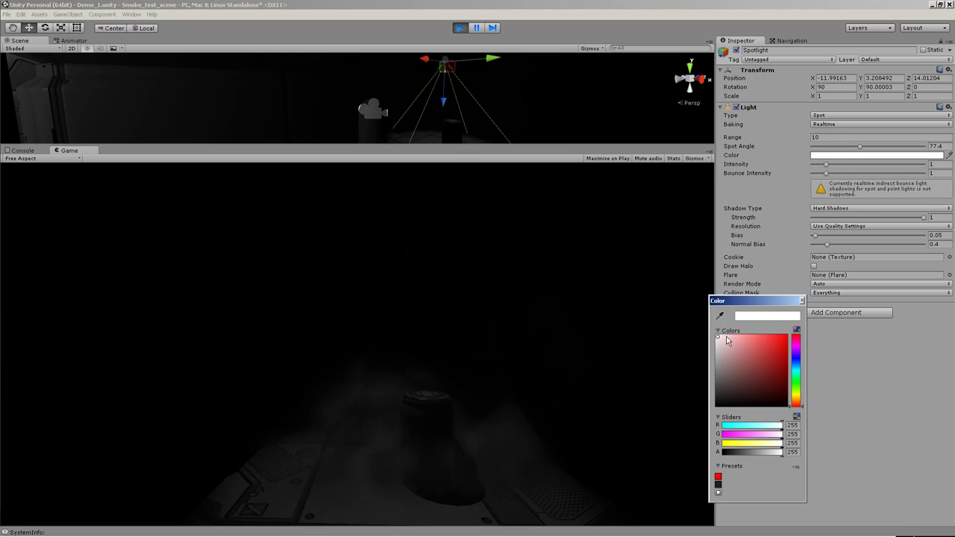
mouse_move(769, 343)
left_mouse_down()
mouse_move(797, 343)
mouse_move(755, 342)
mouse_move(795, 342)
mouse_move(796, 415)
mouse_move(798, 340)
mouse_move(716, 336)
left_mouse_up()
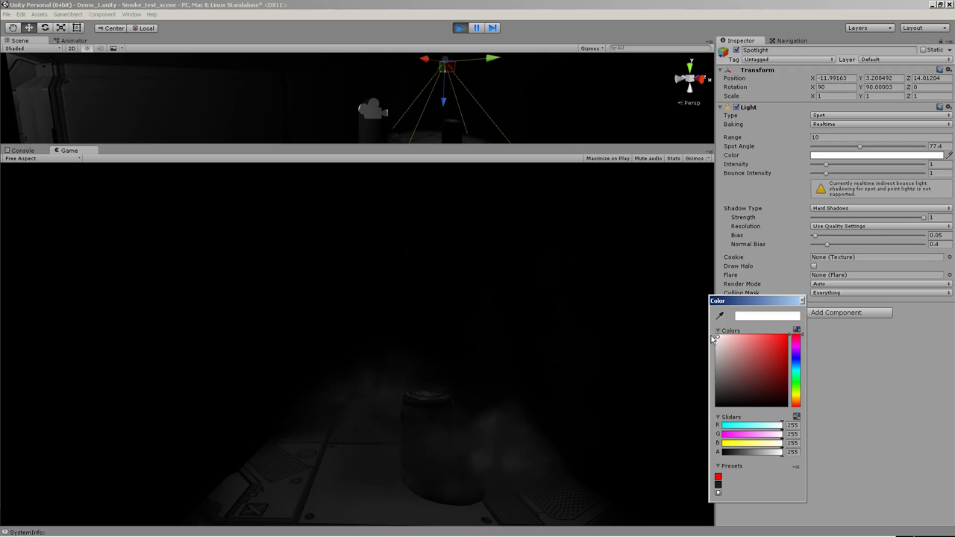
left_click(801, 301)
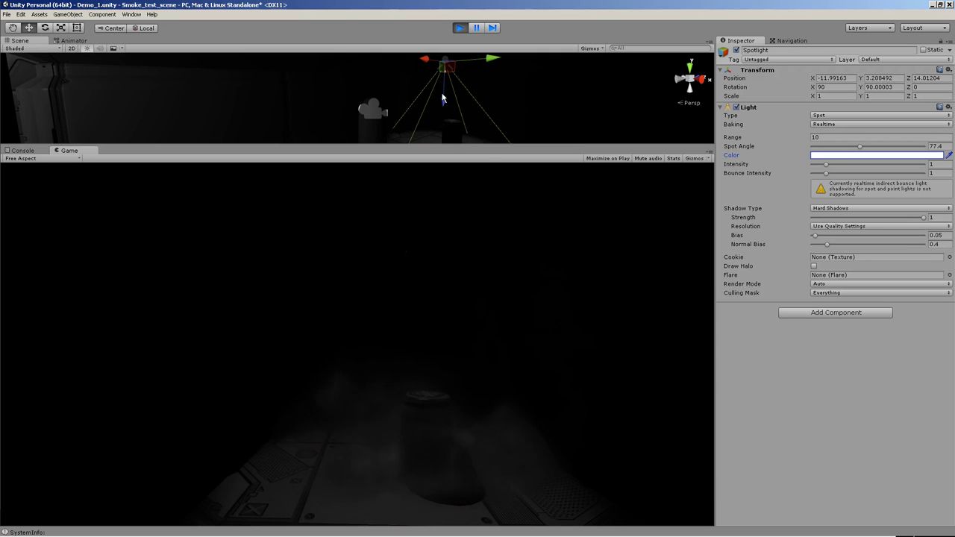
Lower the spotlight, tilt it about 19°, and shift it to X -14.77, Y 1.19, Z 15.37
left_click_drag(443, 90, 443, 118)
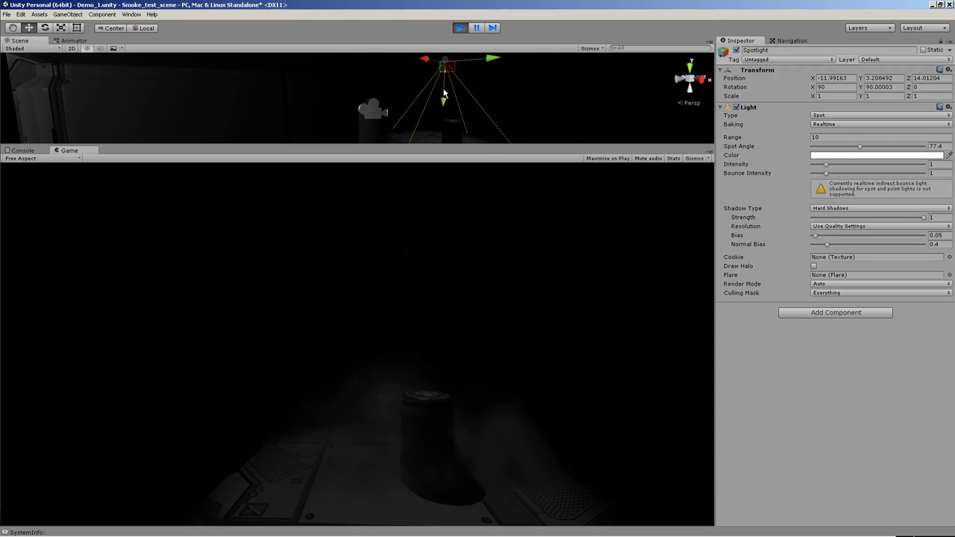
key("e")
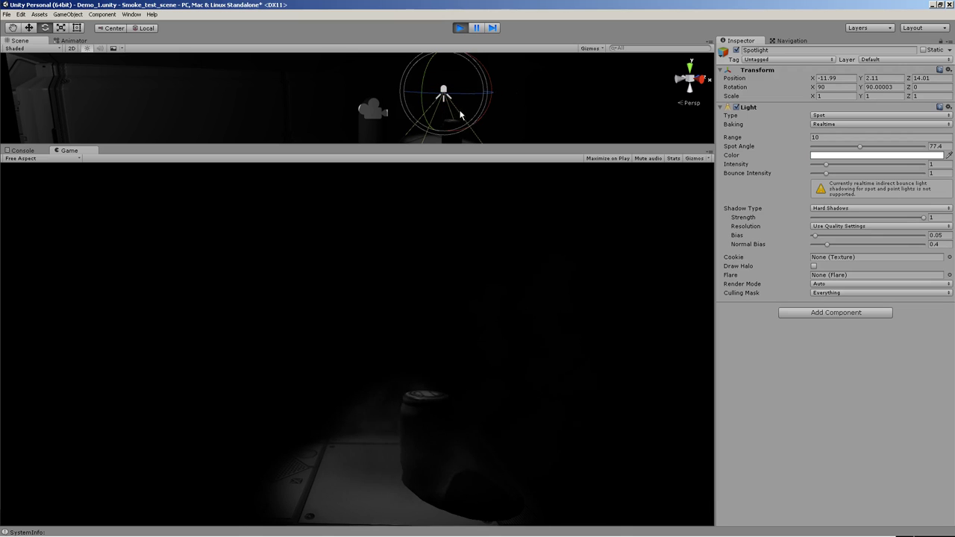
left_click_drag(483, 109, 485, 37)
key("w")
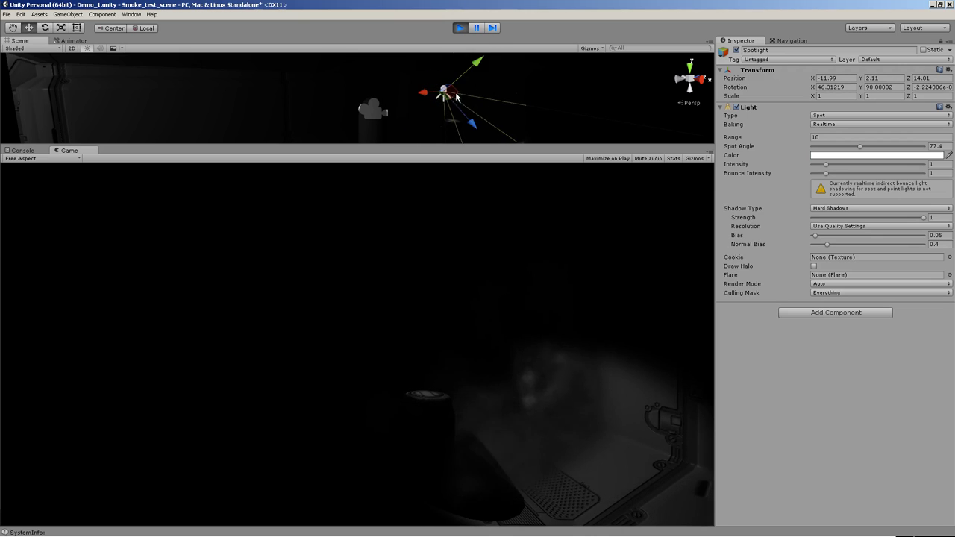
mouse_move(442, 93)
left_mouse_down()
mouse_move(417, 97)
mouse_move(444, 60)
mouse_move(381, 113)
mouse_move(338, 117)
mouse_move(374, 112)
left_mouse_up()
key("e")
key("w")
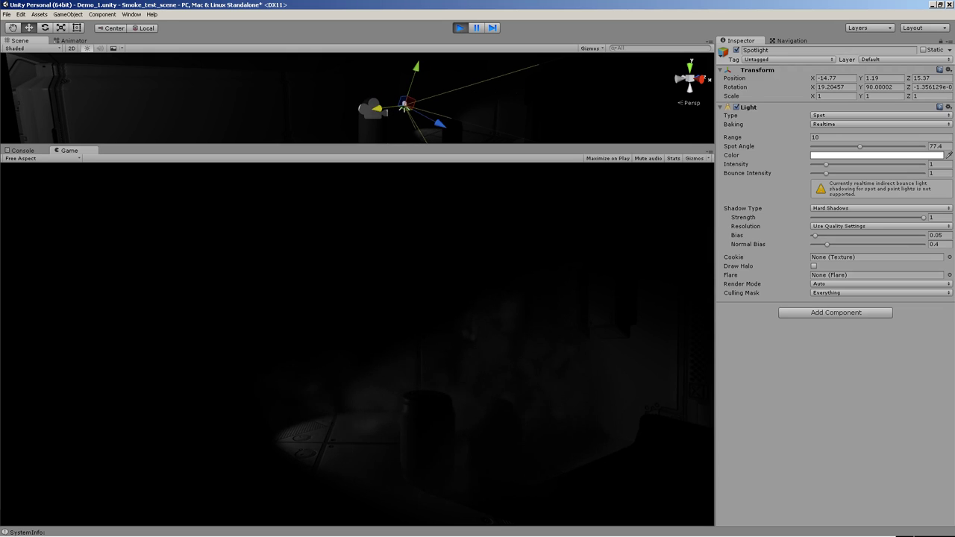
left_click(452, 131)
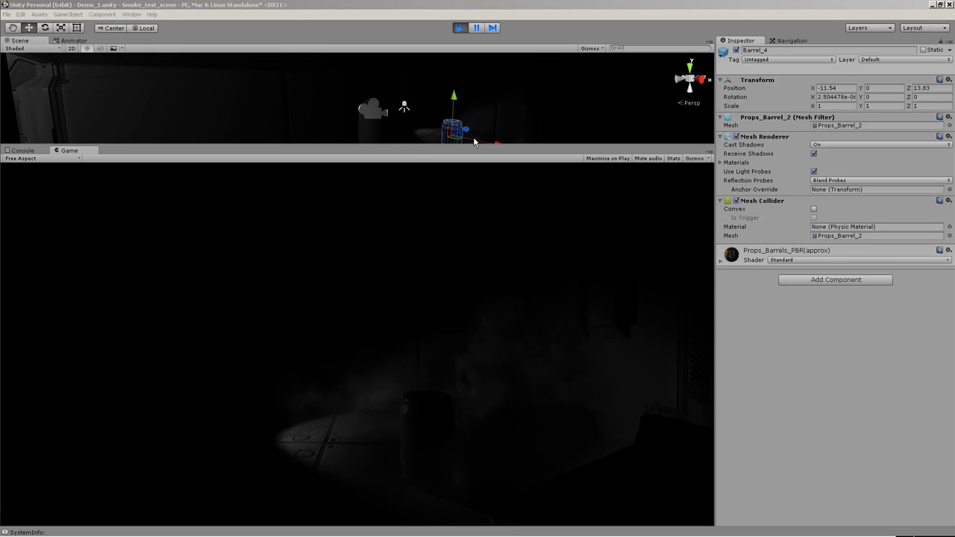
Duplicate the barrel and place the copy, Barrel_5, at X -12.49, Y 0.44, Z 13.83
key("ctrl+d")
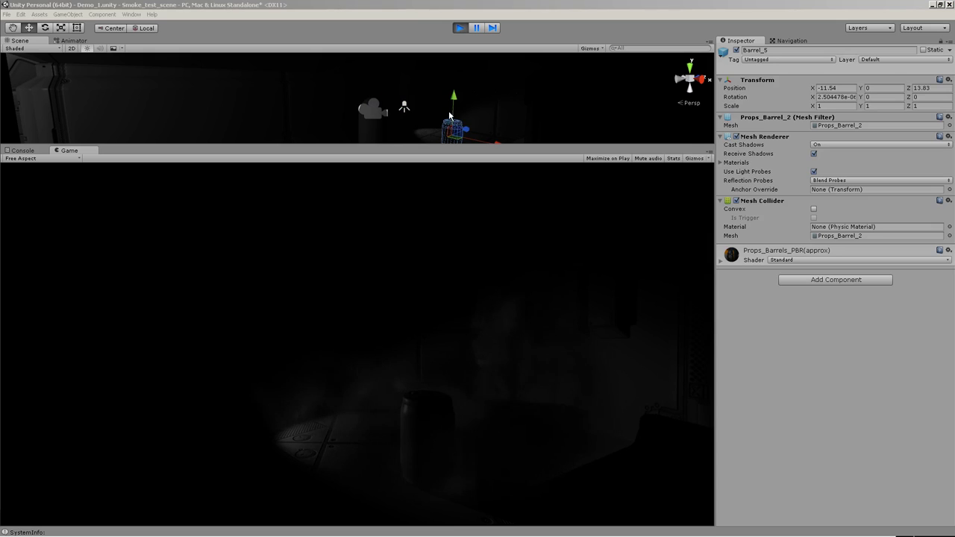
mouse_move(451, 112)
left_mouse_down()
mouse_move(475, 130)
mouse_move(449, 130)
left_mouse_up()
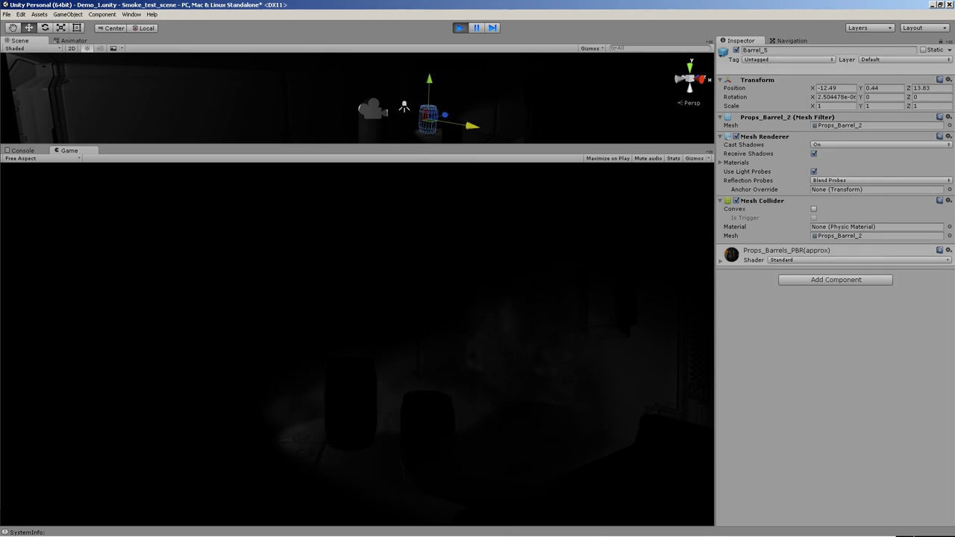
left_click(404, 107)
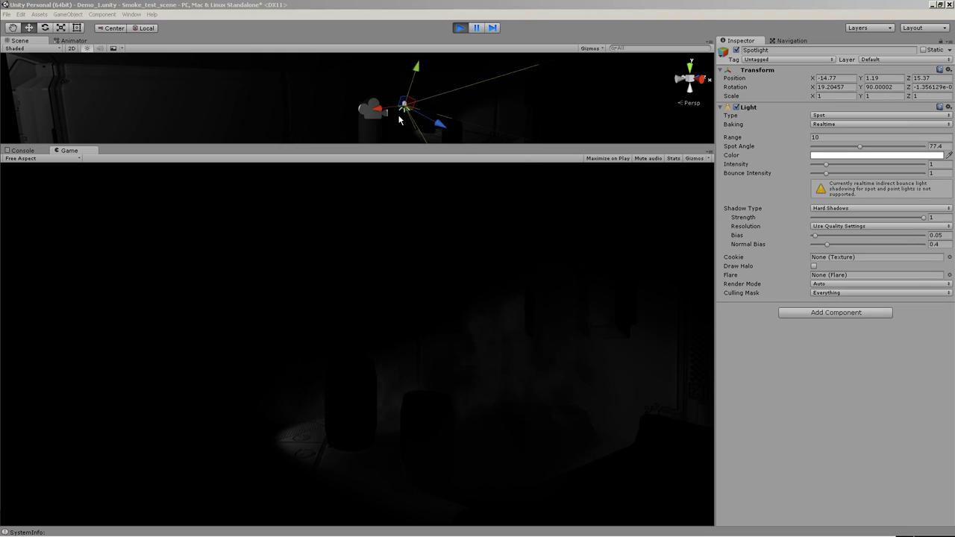
Slide the spotlight along the corridor, then duplicate it and raise Spotlight 1 to Y 2.41
left_click_drag(394, 110, 379, 117)
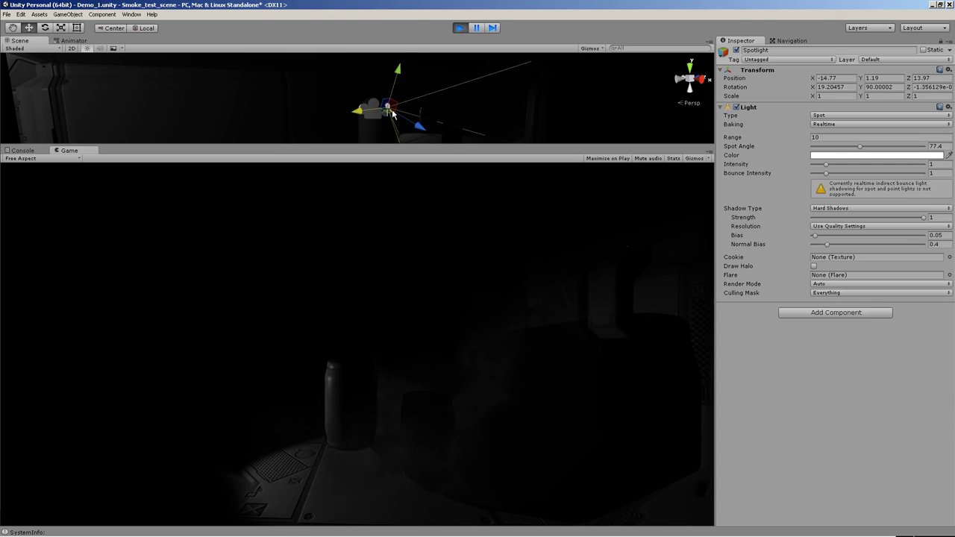
key("ctrl+d")
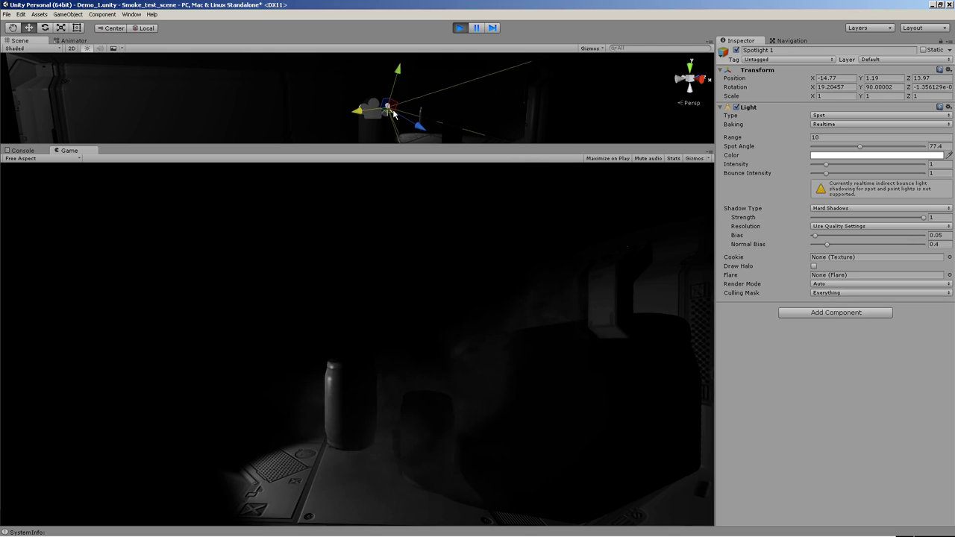
left_click_drag(392, 95, 400, 72)
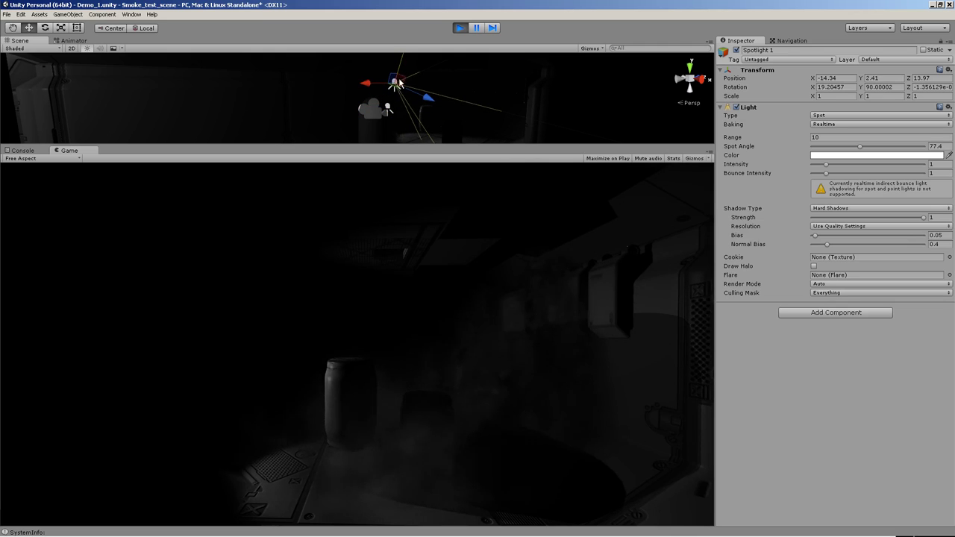
Make the copied Spotlight 1 pure red
left_click(833, 156)
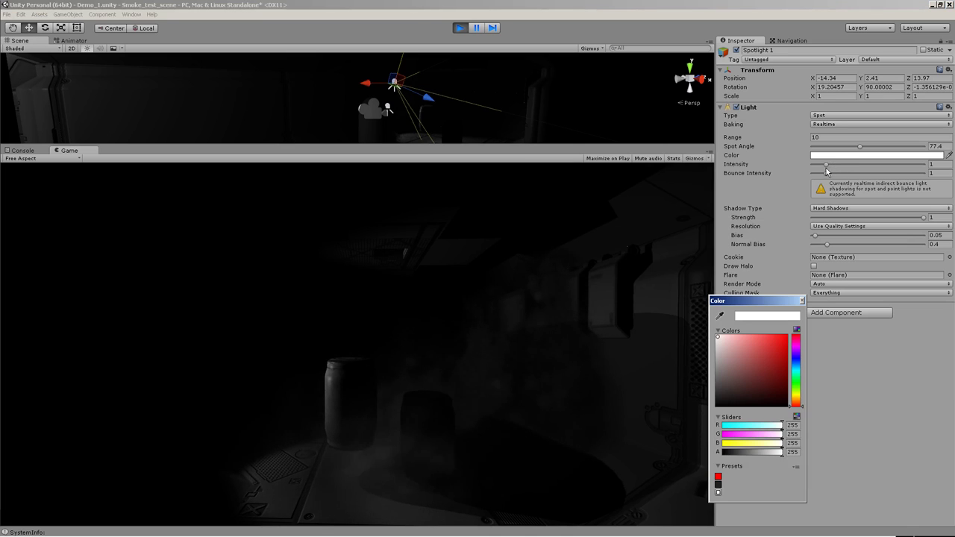
left_click(787, 336)
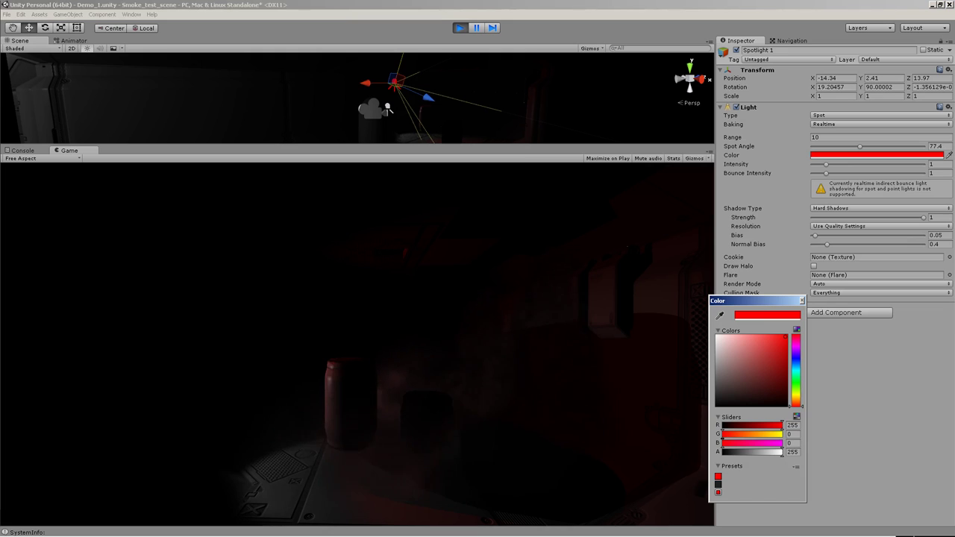
left_click(490, 163)
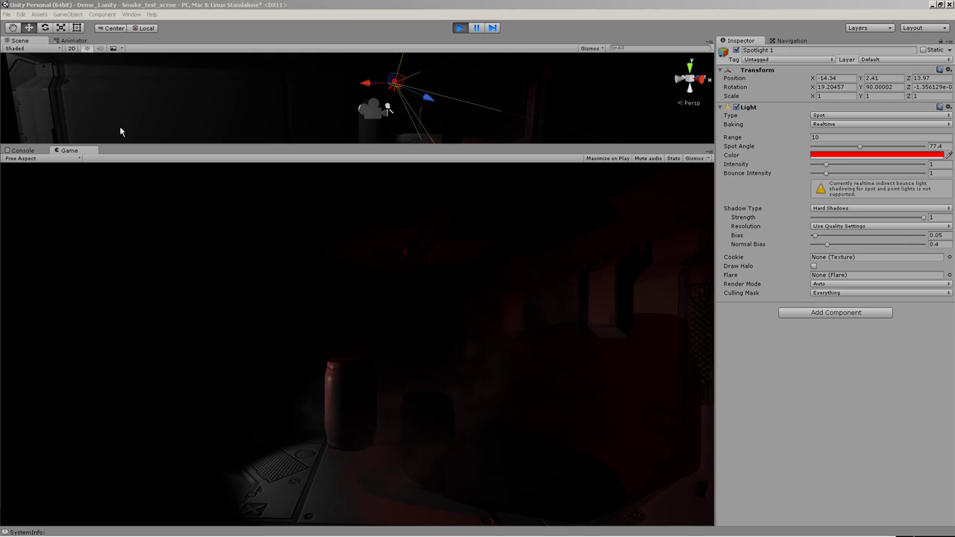
Turn the original spotlight's colour to full green
left_click(388, 109)
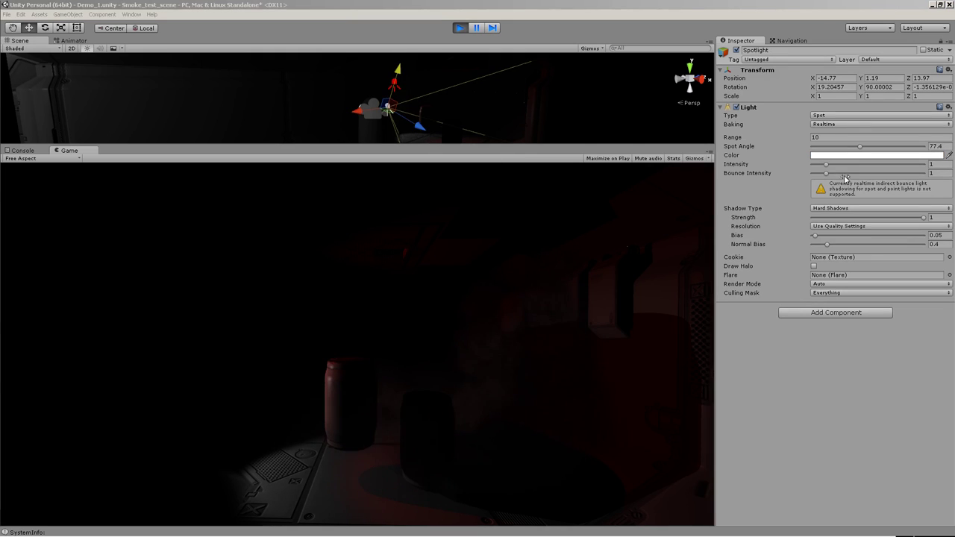
left_click(879, 156)
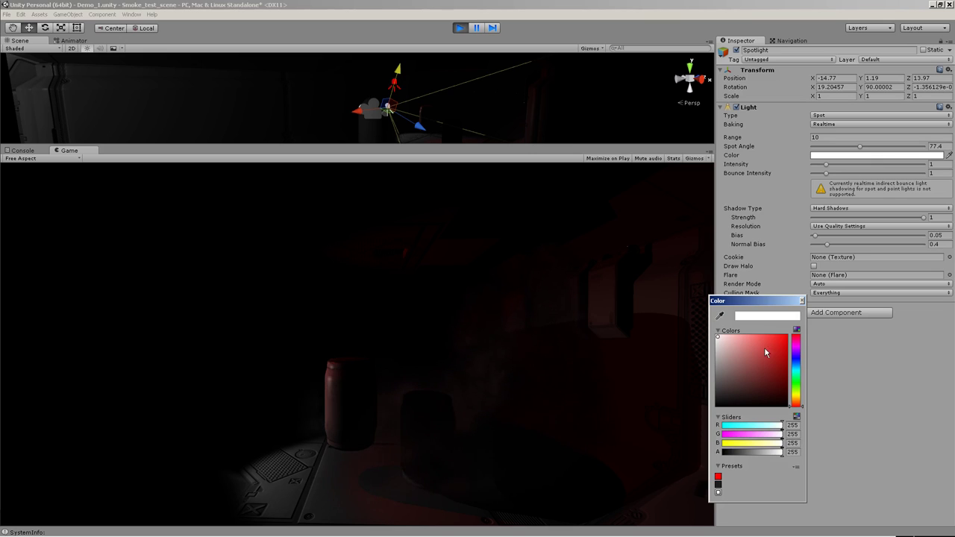
left_click_drag(795, 387, 795, 381)
left_click(785, 337)
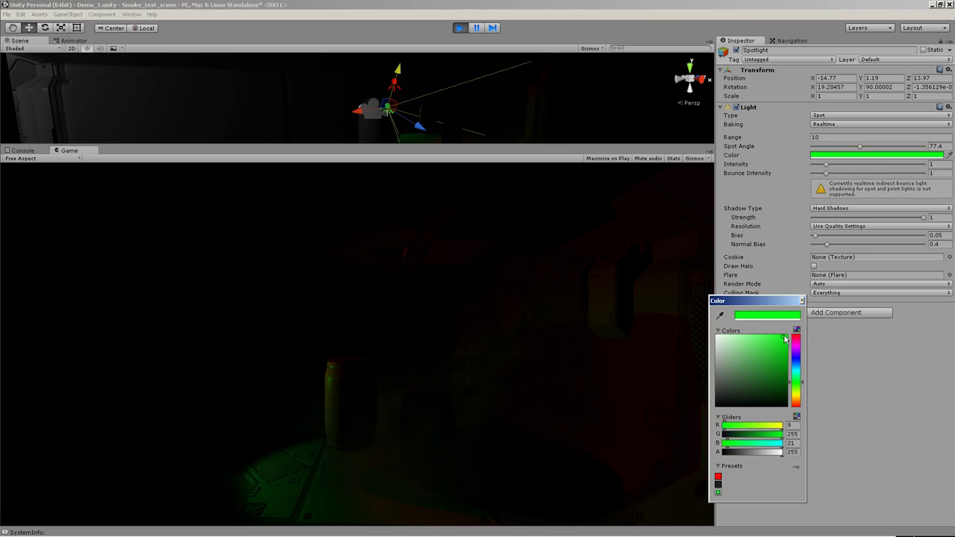
left_click(802, 302)
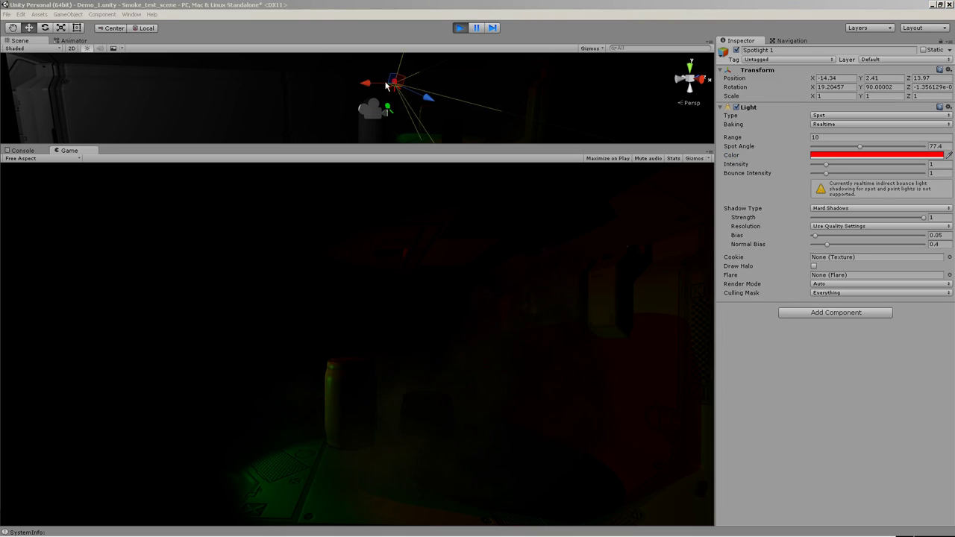
Move the red Spotlight 1 along world X and re-aim it, then delete it
mouse_move(387, 86)
left_mouse_down()
mouse_move(280, 103)
mouse_move(370, 88)
mouse_move(395, 99)
left_mouse_up()
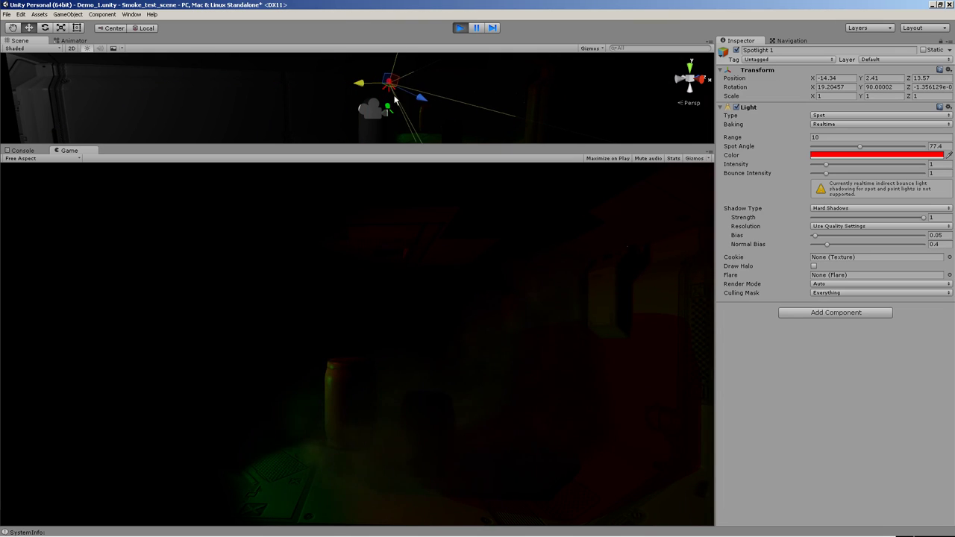
left_click(138, 30)
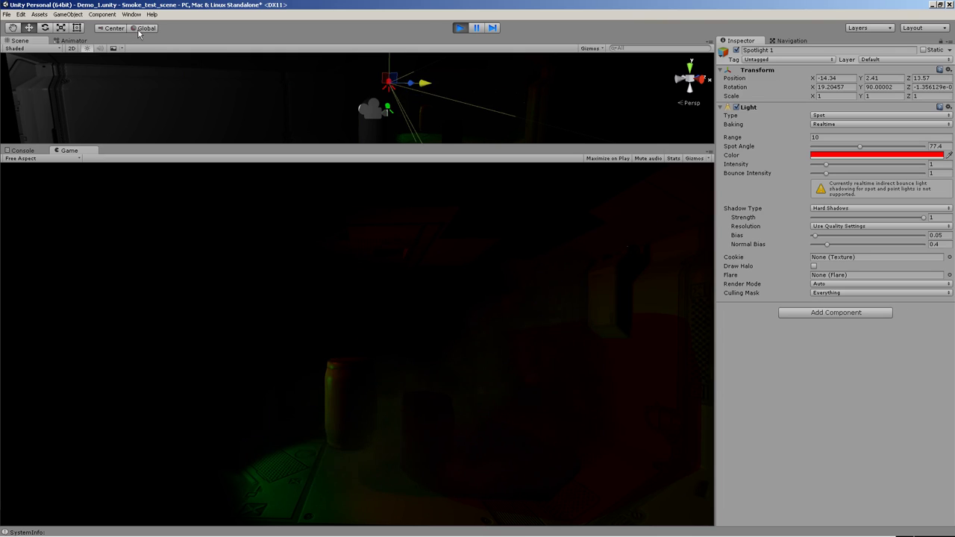
left_click_drag(421, 84, 455, 85)
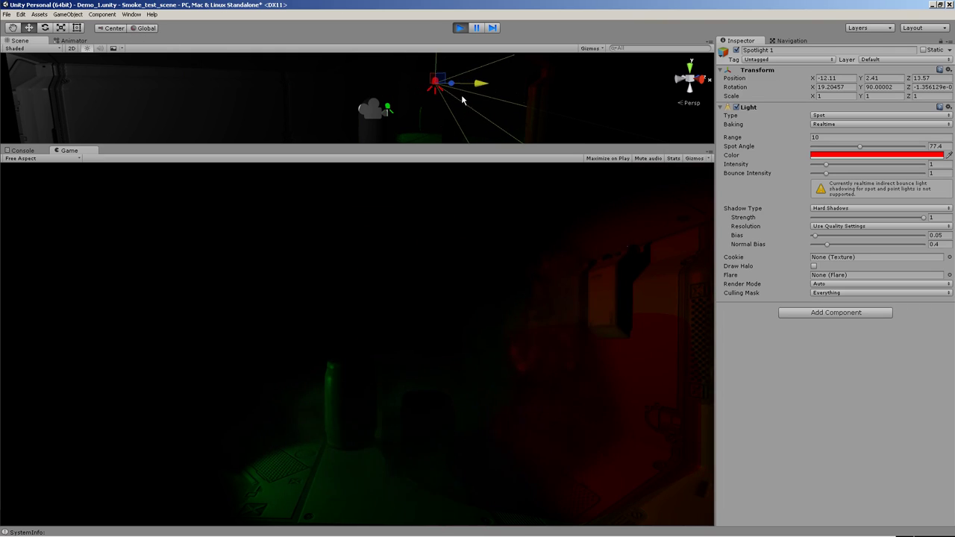
key("e")
mouse_move(479, 97)
left_mouse_down()
mouse_move(304, 184)
mouse_move(498, 77)
mouse_move(479, 107)
mouse_move(281, 164)
left_mouse_up()
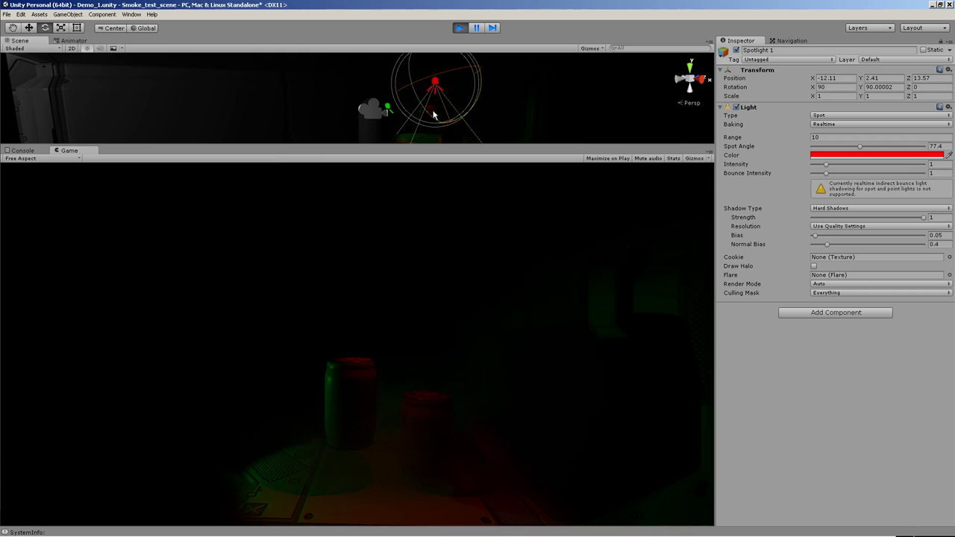
key("Delete")
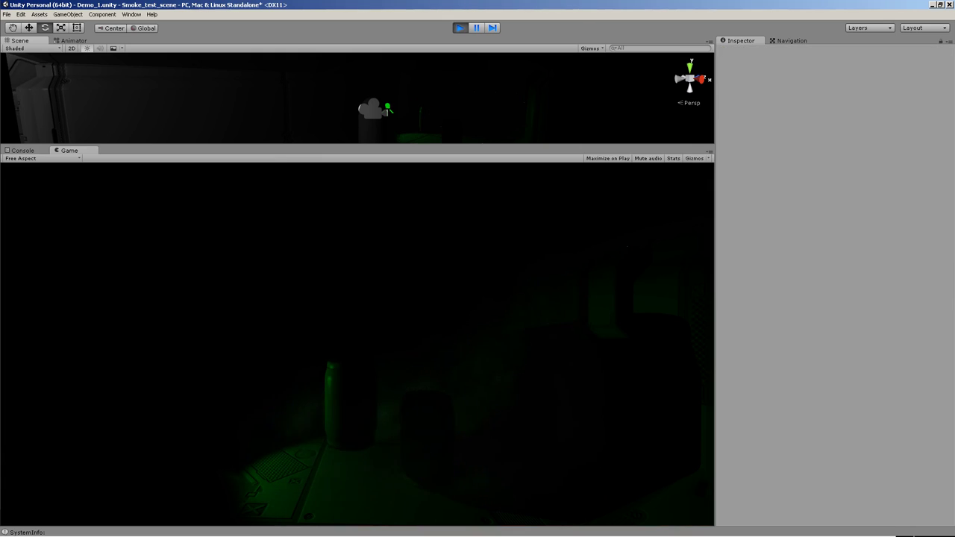
Enable the white Point light and disable the green Spotlight
key("ctrl+z")
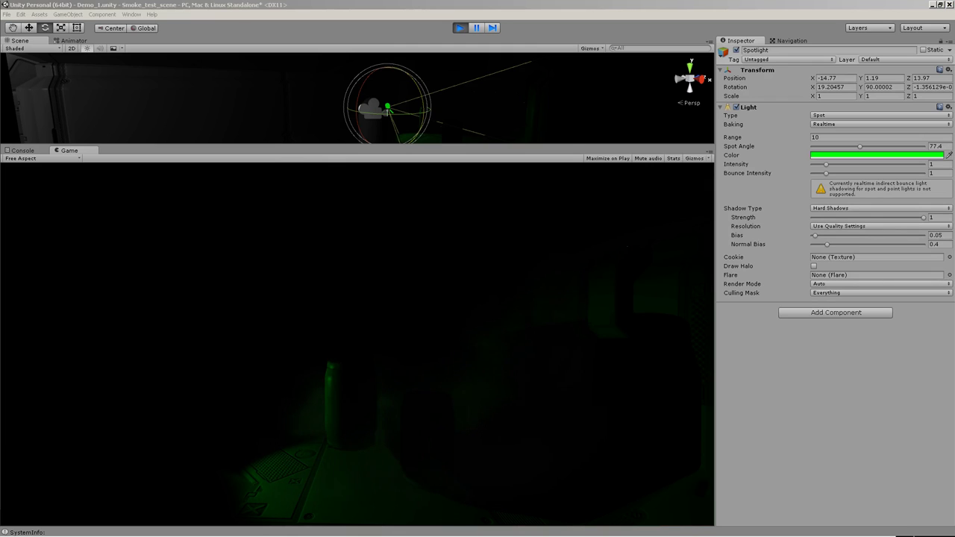
key("ctrl+z")
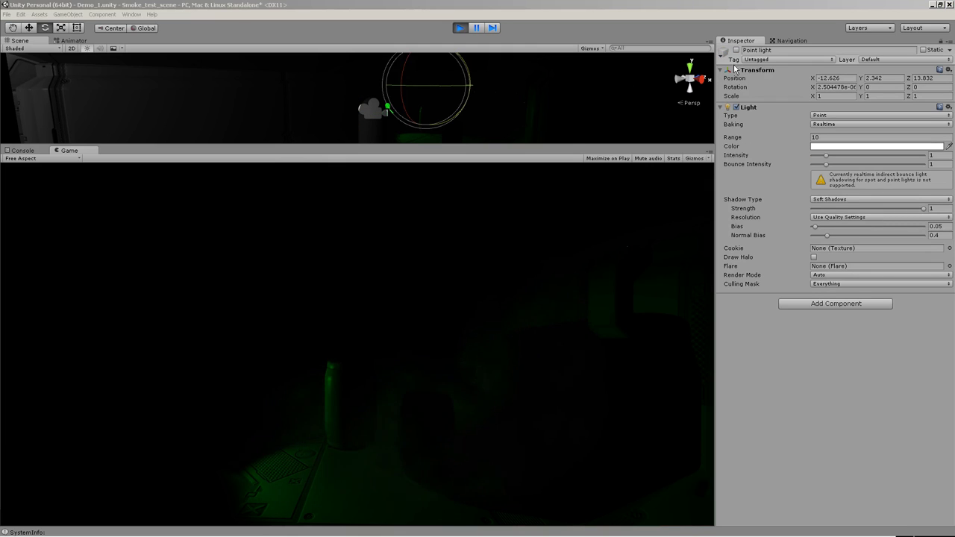
left_click(736, 49)
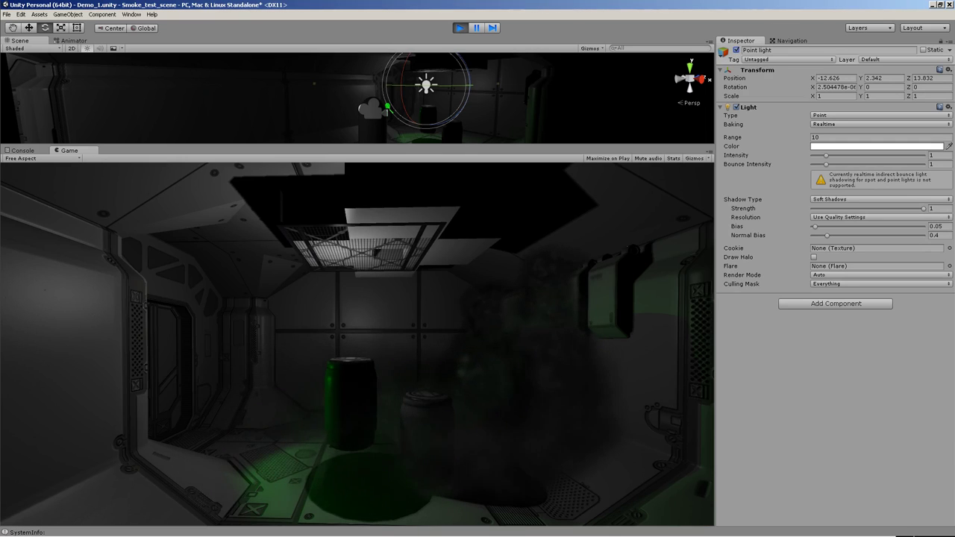
key("ctrl+z")
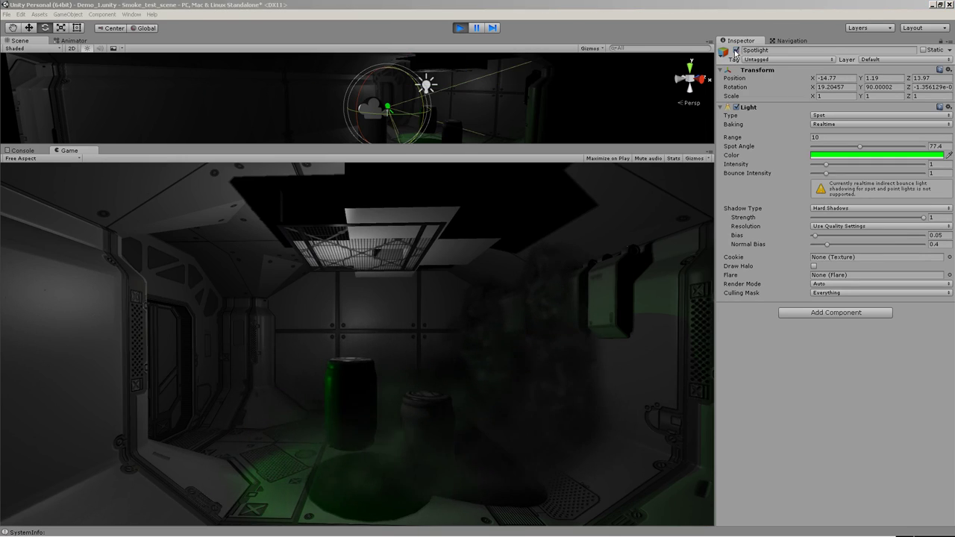
left_click(736, 50)
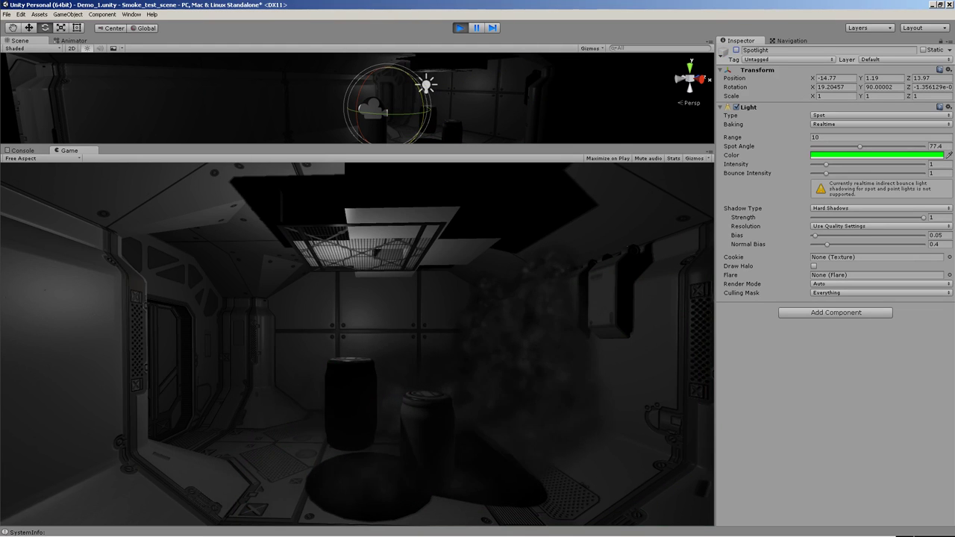
Move the point light lower and further left, nudging it along Z near the barrels
left_click(427, 84)
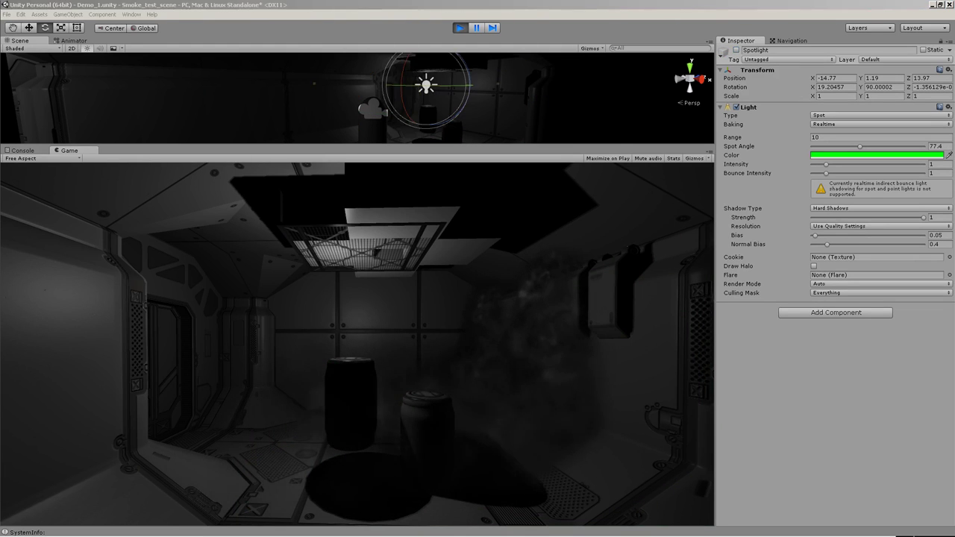
key("w")
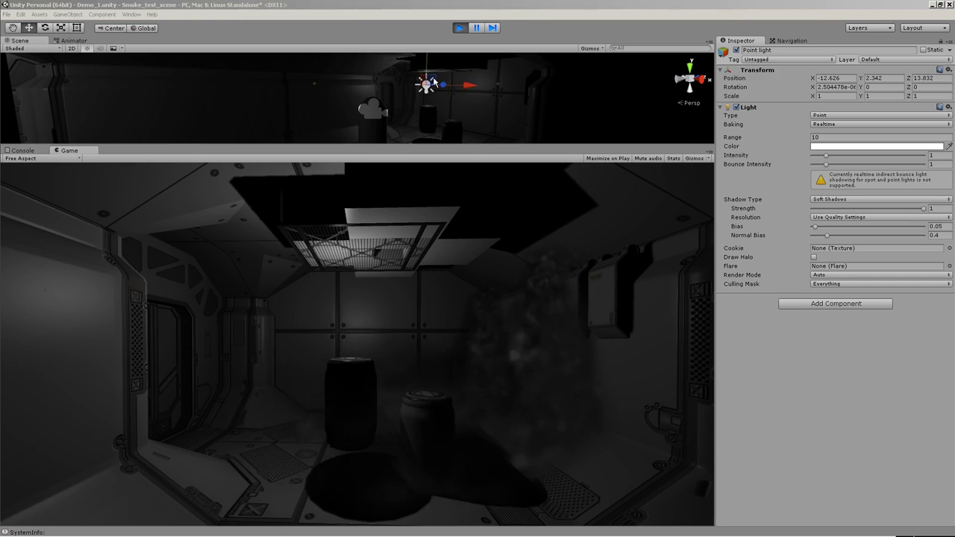
mouse_move(432, 86)
left_mouse_down()
mouse_move(415, 107)
mouse_move(428, 113)
mouse_move(413, 99)
mouse_move(376, 104)
mouse_move(478, 99)
left_mouse_up()
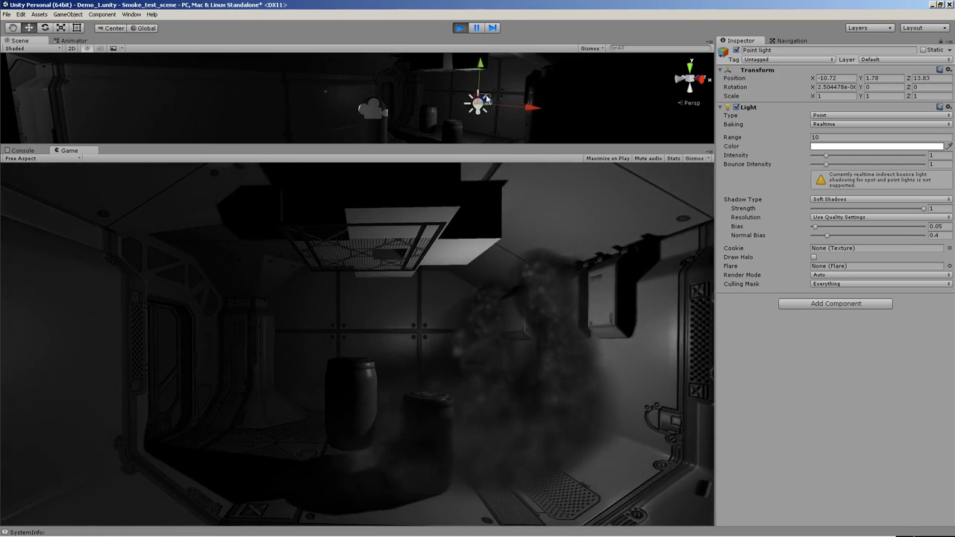
mouse_move(479, 100)
left_mouse_down()
mouse_move(432, 98)
mouse_move(413, 112)
left_mouse_up()
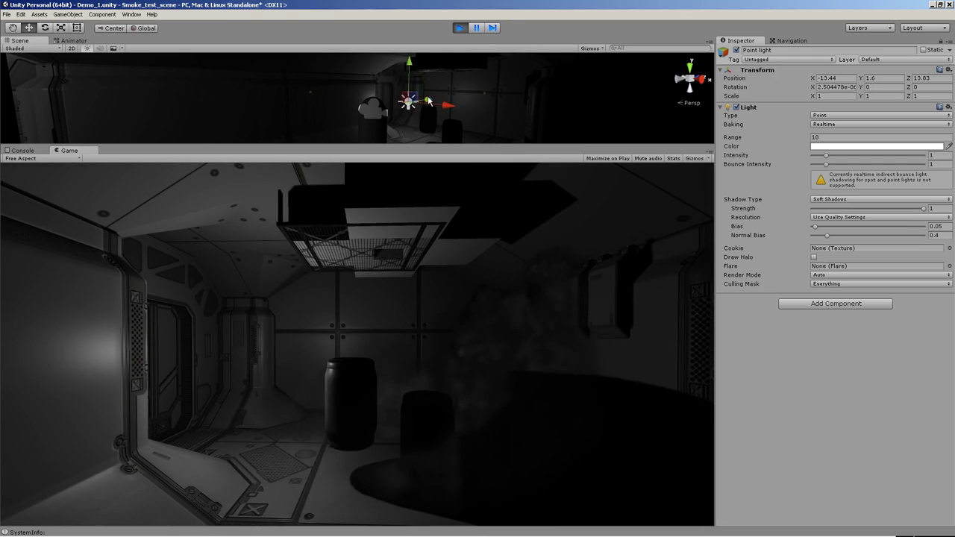
mouse_move(428, 99)
left_mouse_down()
mouse_move(409, 105)
mouse_move(426, 99)
left_mouse_up()
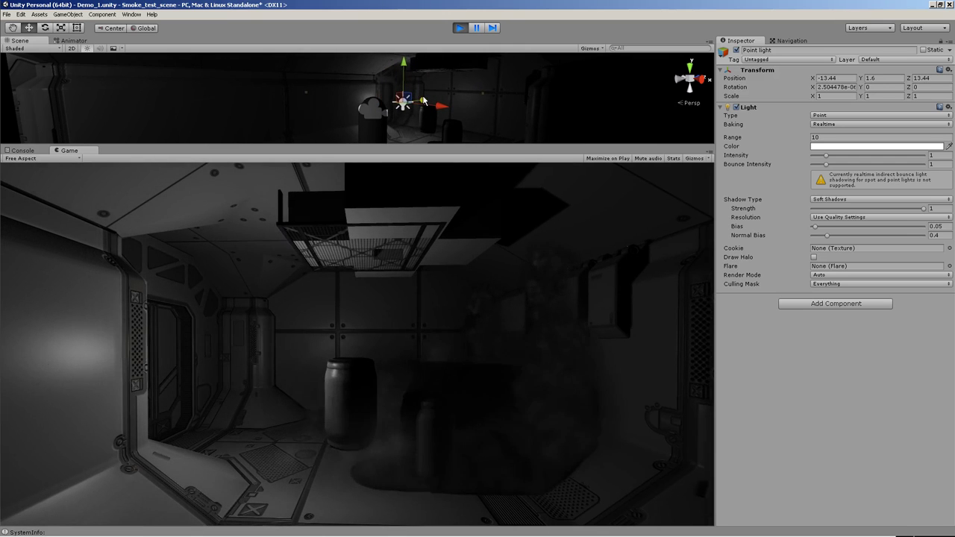
left_click_drag(425, 99, 427, 114)
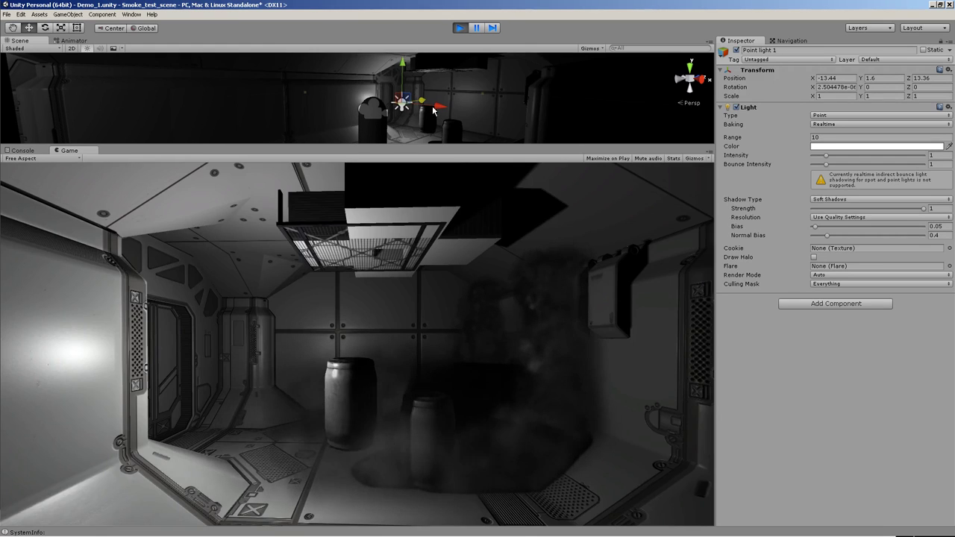
Move Point light 1 right to X -10.6 and colour it red (R 249, G 0, B 0)
left_click_drag(441, 108, 485, 111)
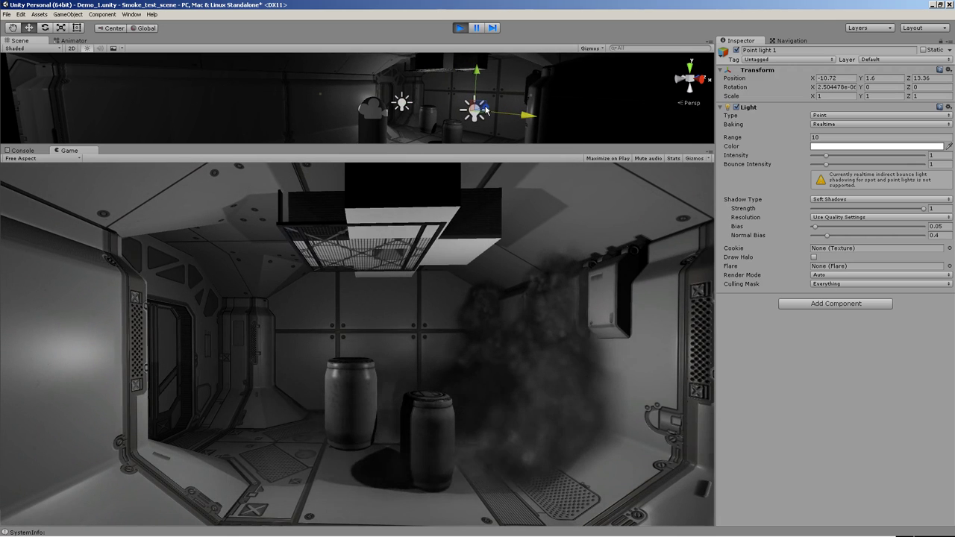
left_click_drag(485, 110, 491, 112)
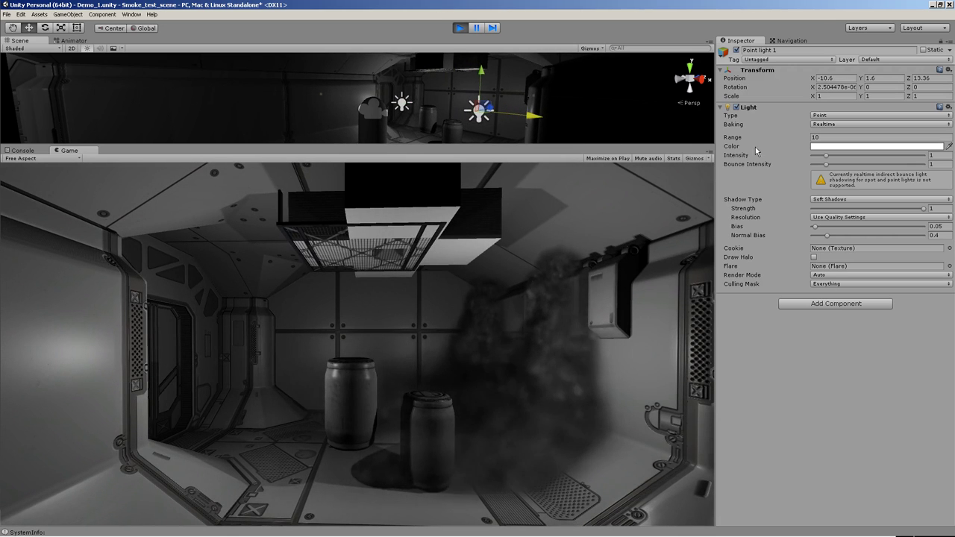
left_click(825, 147)
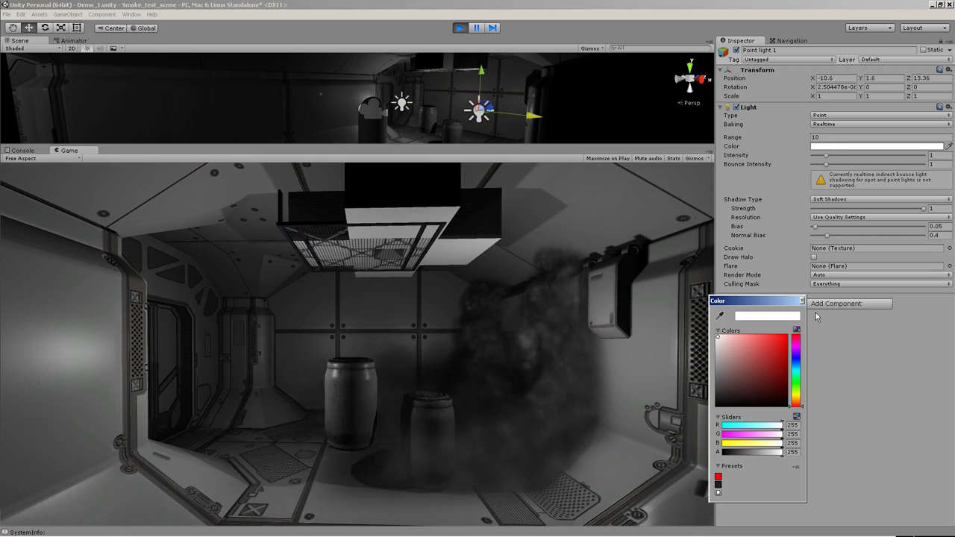
left_click(790, 340)
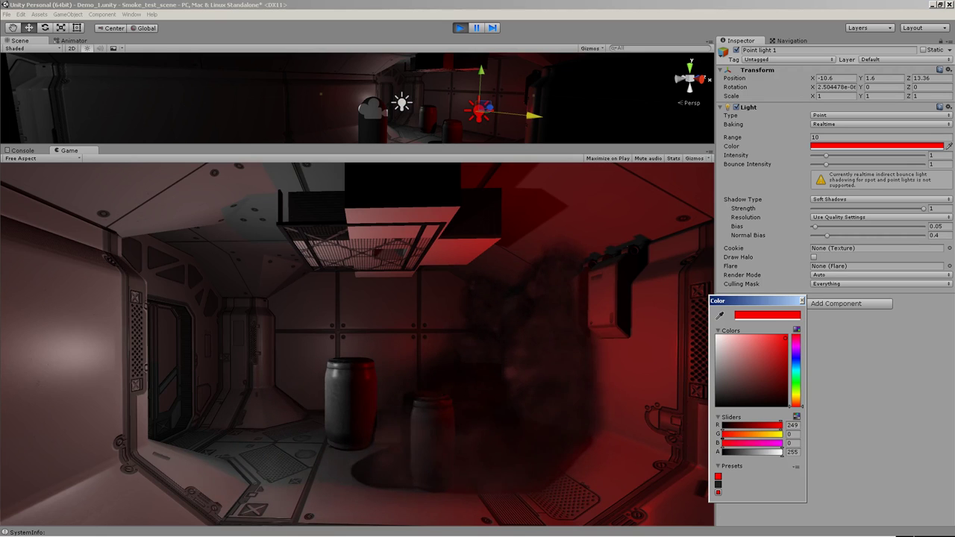
left_click(501, 407)
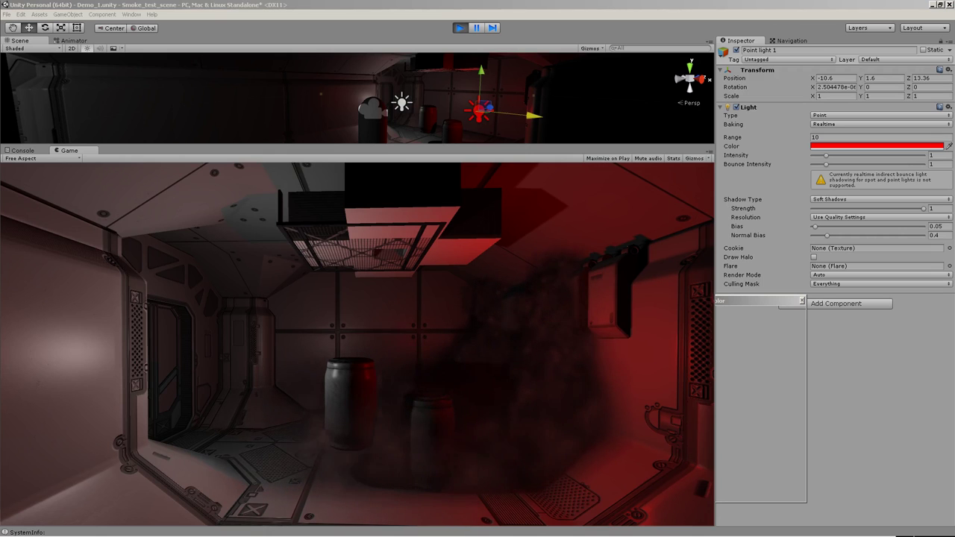
Colour the original Point light yellow-green (R 190, G 244, B 0) and nudge it along the corridor
left_click(402, 102)
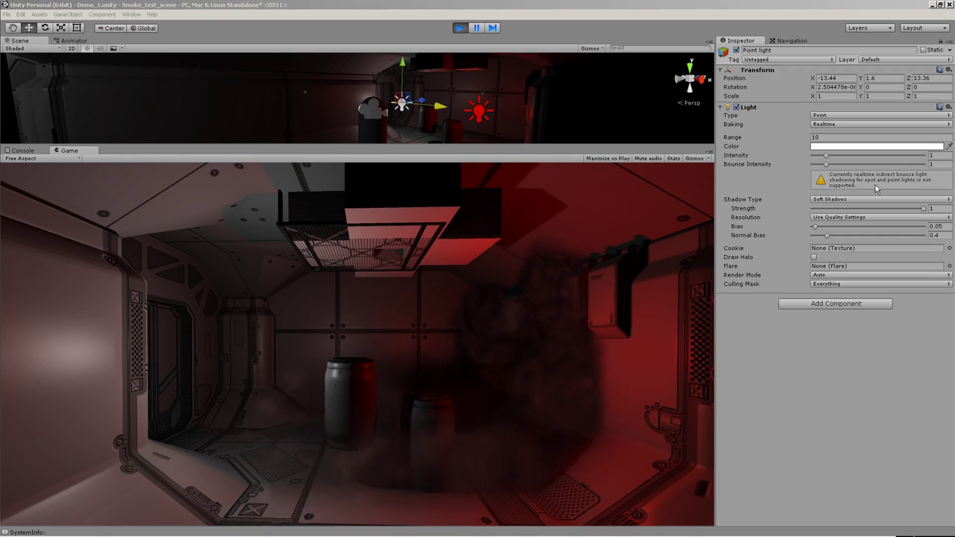
left_click(865, 148)
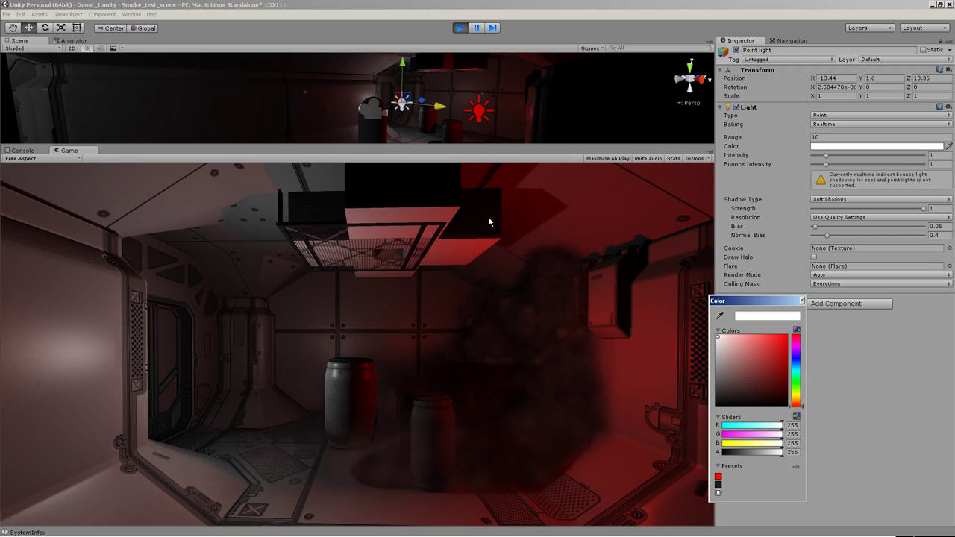
left_click(796, 394)
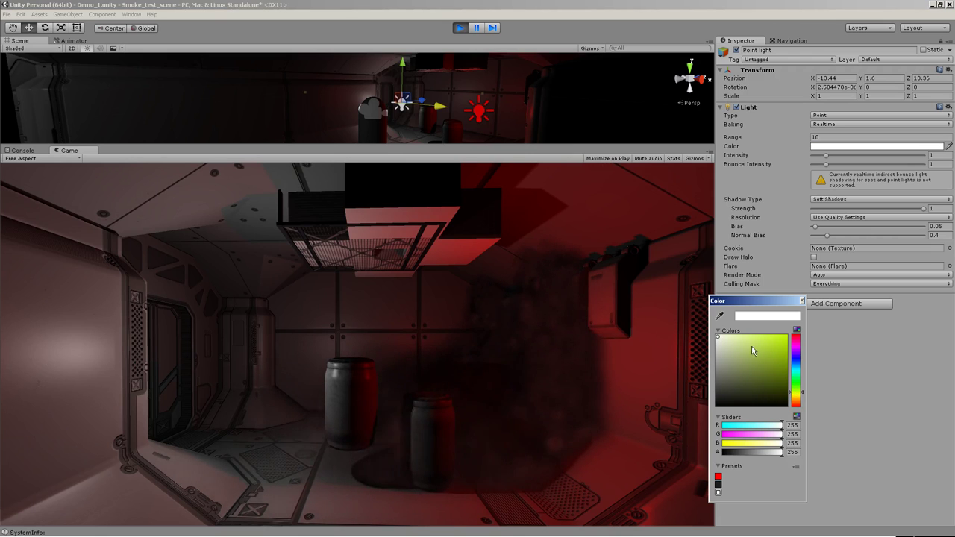
left_click_drag(751, 342, 786, 340)
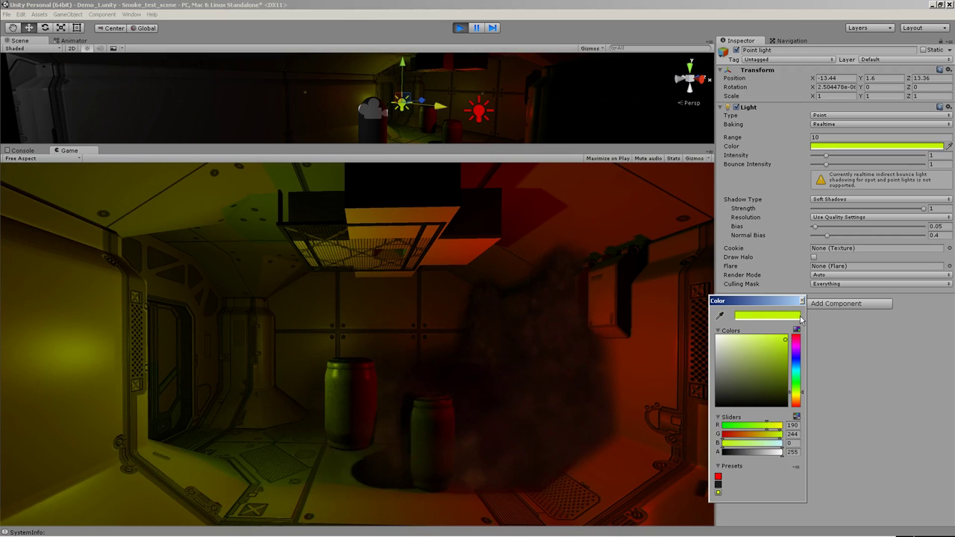
left_click(433, 116)
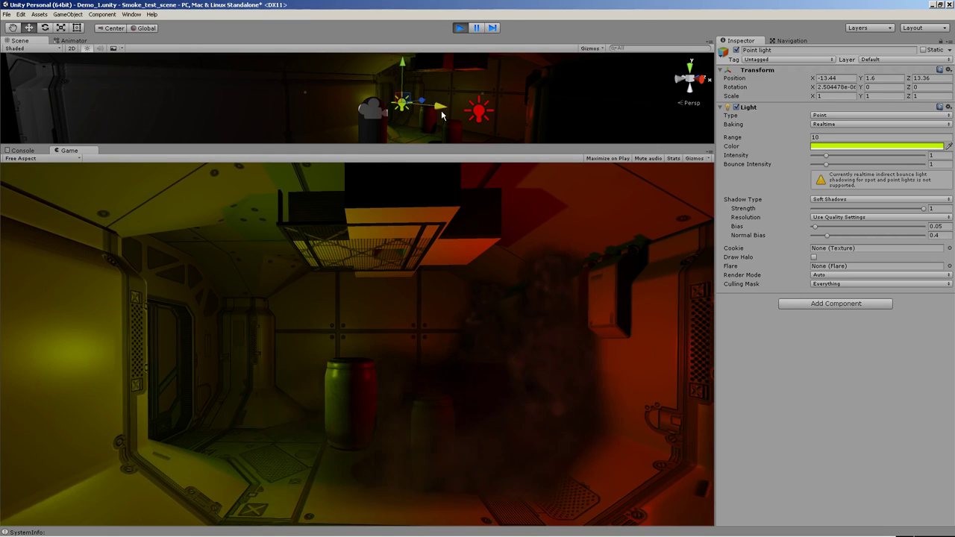
mouse_move(438, 109)
left_mouse_down()
mouse_move(502, 126)
mouse_move(437, 135)
left_mouse_up()
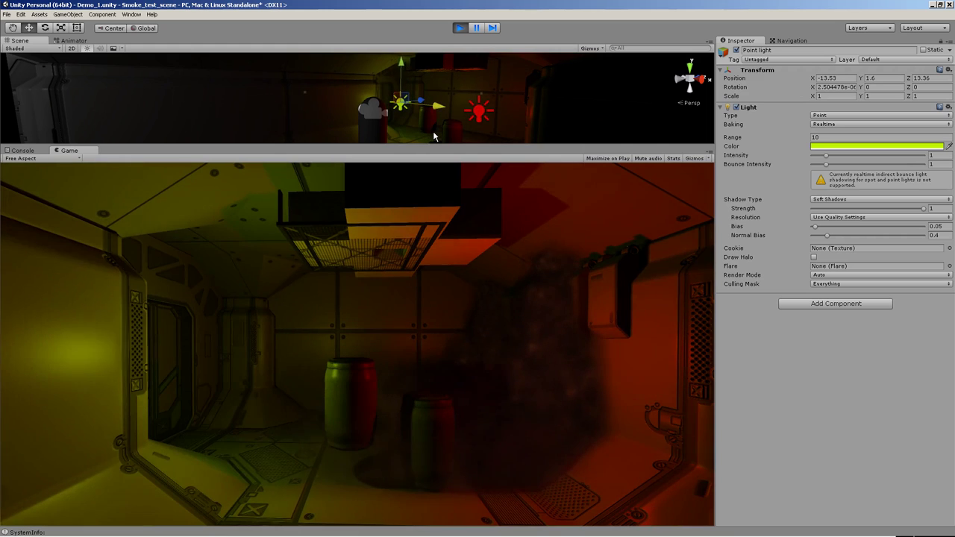
Delete the red Point light 1 and set the remaining Point light's colour back to white
left_click(479, 112)
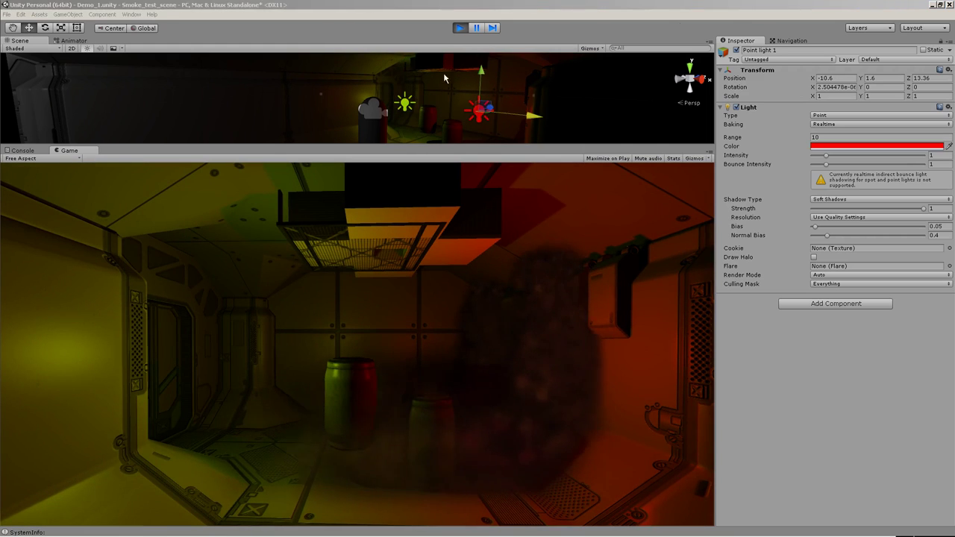
key("Delete")
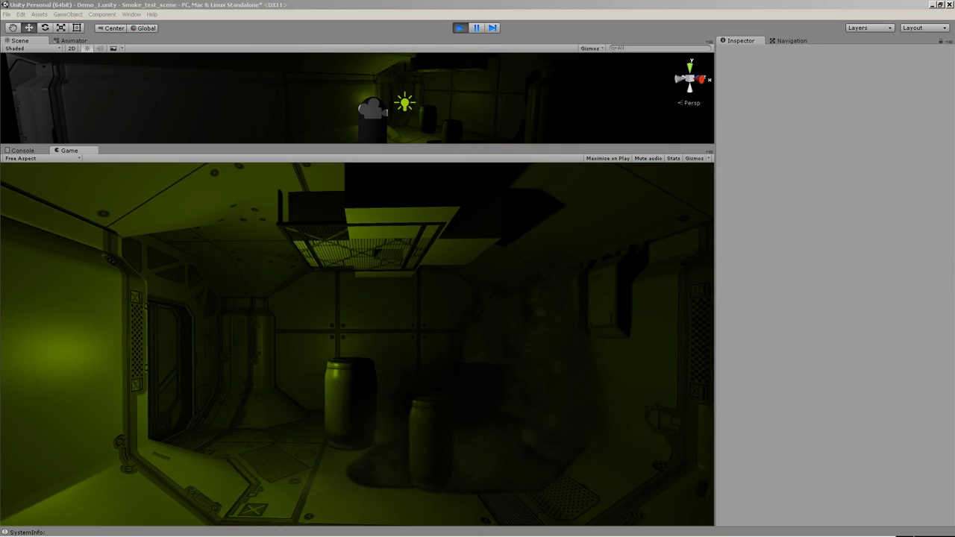
left_click(405, 103)
left_click(838, 147)
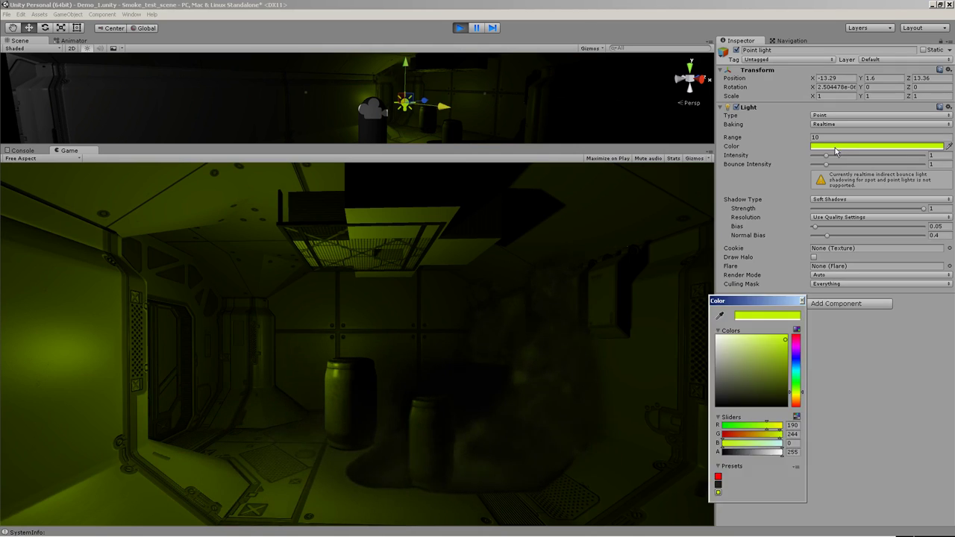
left_click(718, 337)
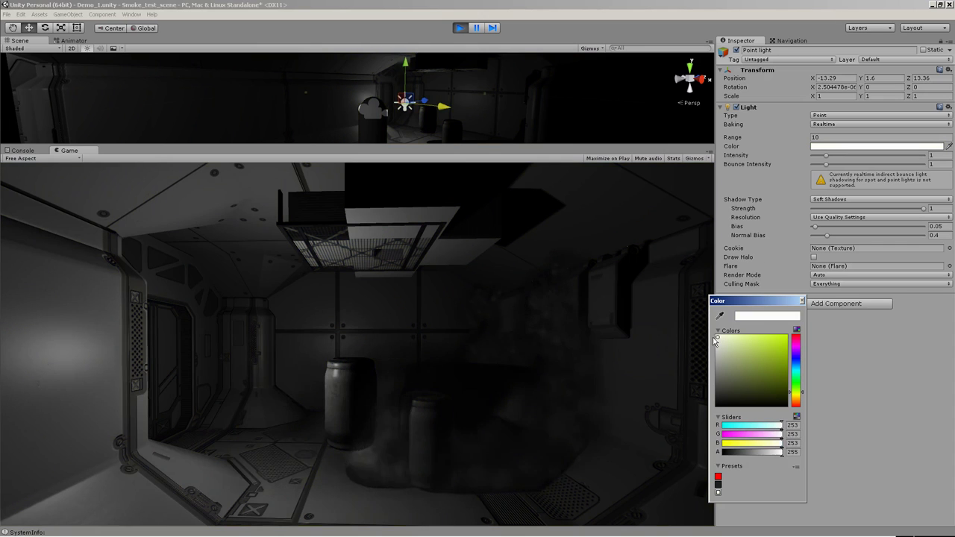
left_click(802, 302)
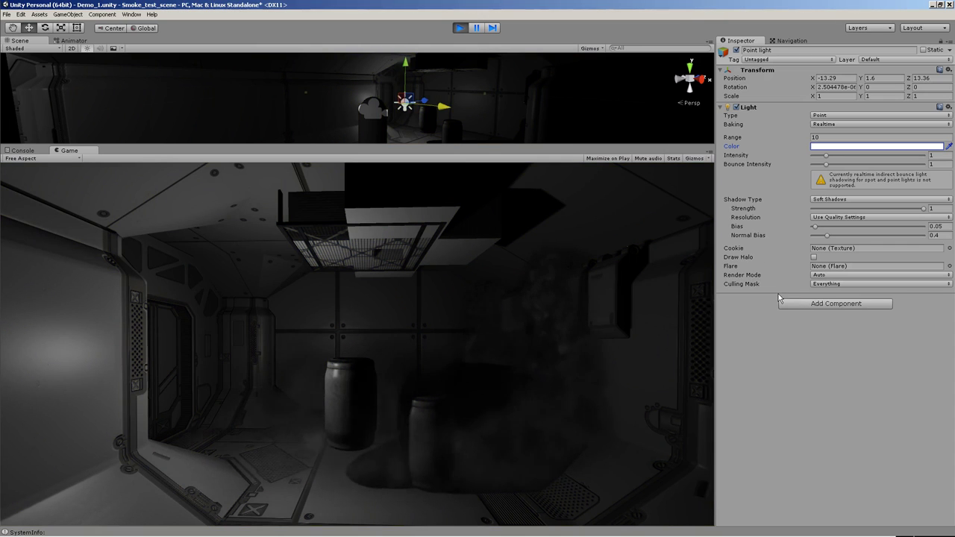
Compare Hard and Soft Shadows on the point light, then set its Shadow Type to No Shadows
left_click(841, 199)
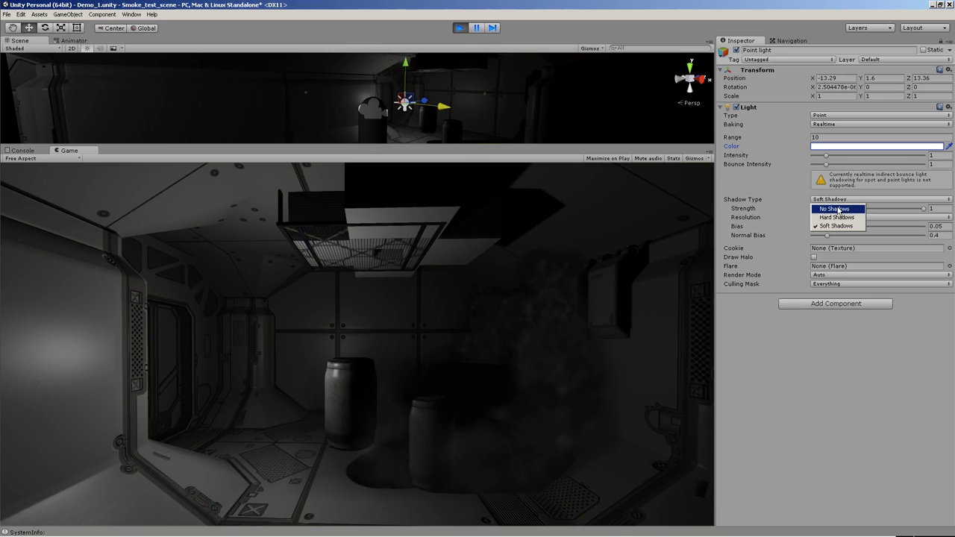
left_click(838, 209)
left_click(837, 200)
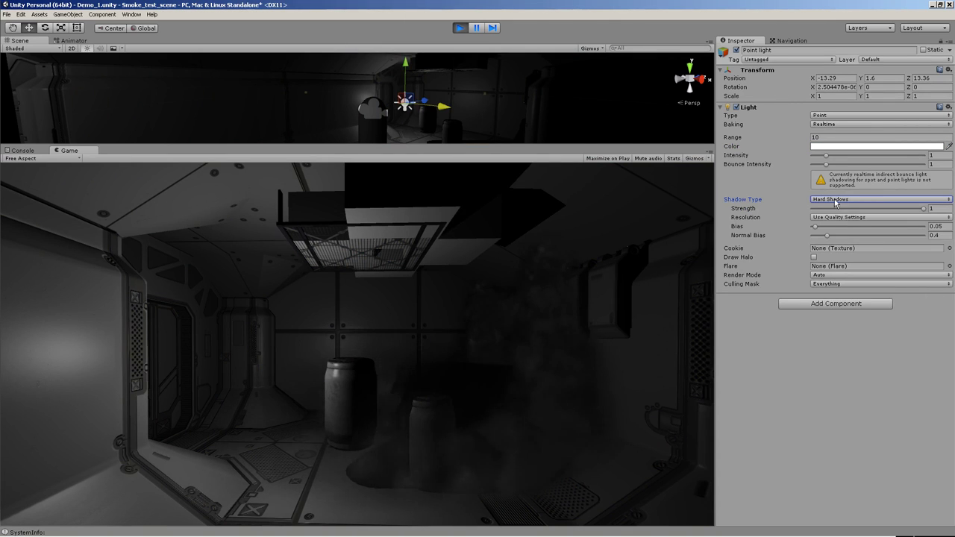
left_click(836, 202)
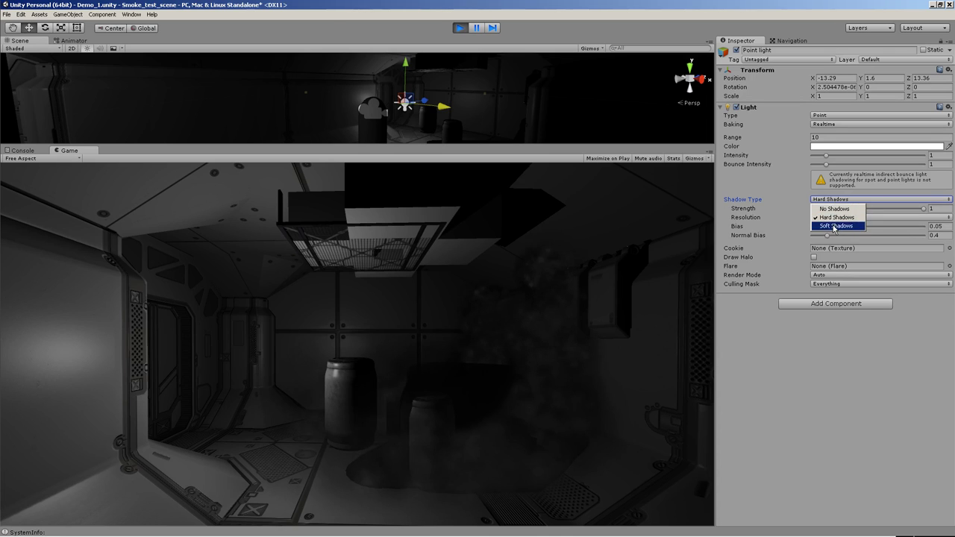
left_click(836, 226)
left_click(830, 200)
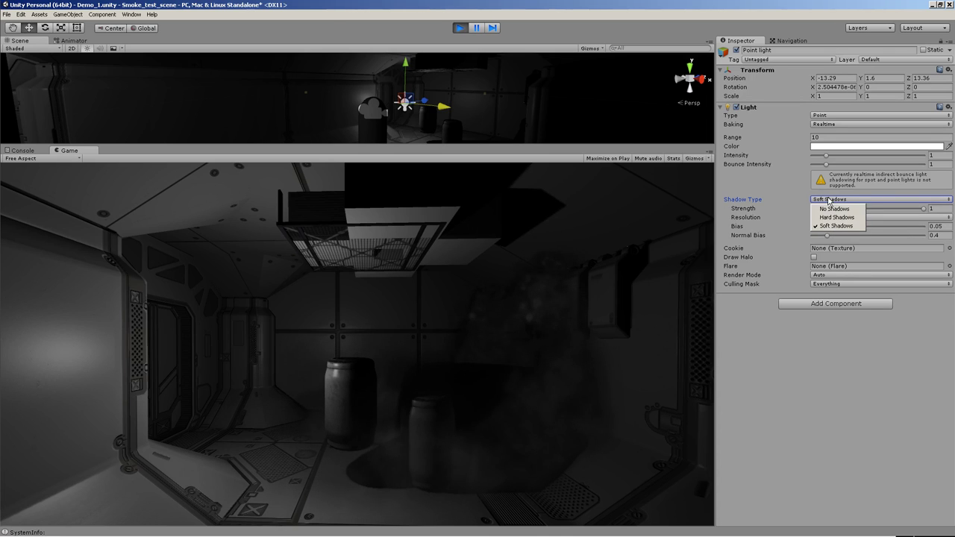
left_click(832, 209)
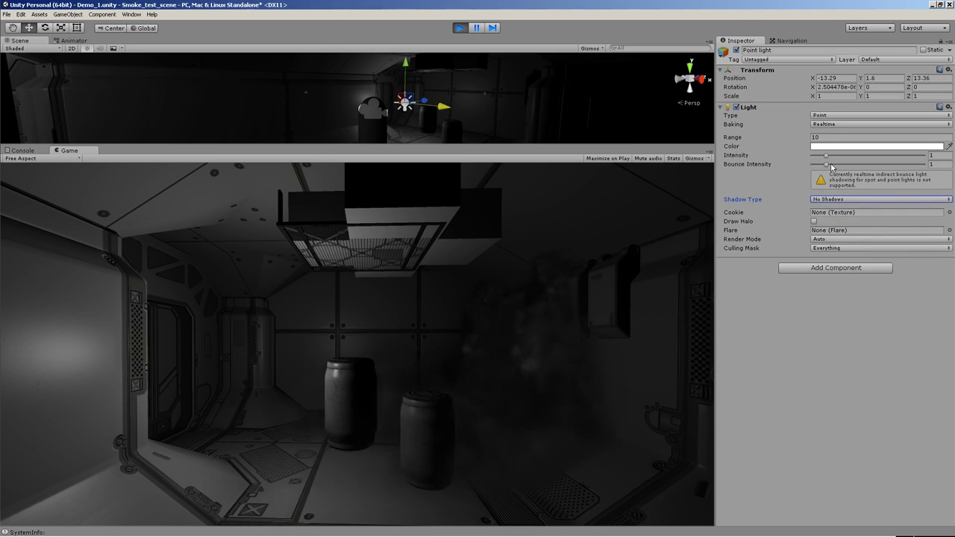
Try smaller Range values of 3, 2 and 1 on the white point light
left_click(822, 137)
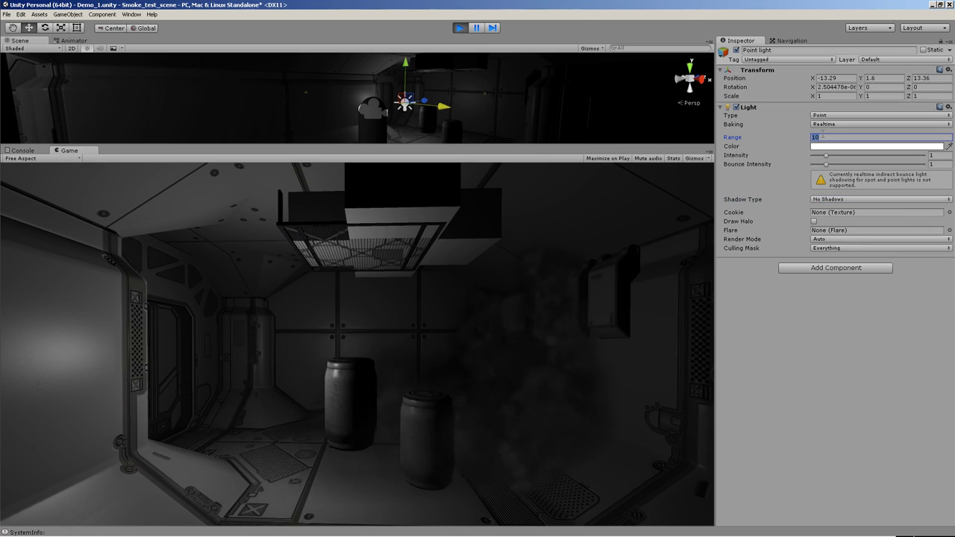
type("3")
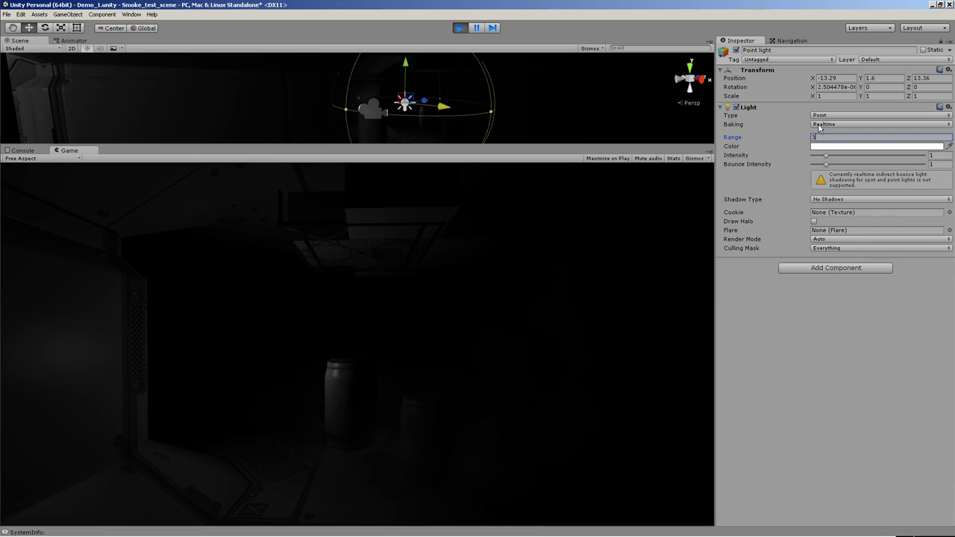
key("BackSpace")
type("2")
key("BackSpace")
type("1")
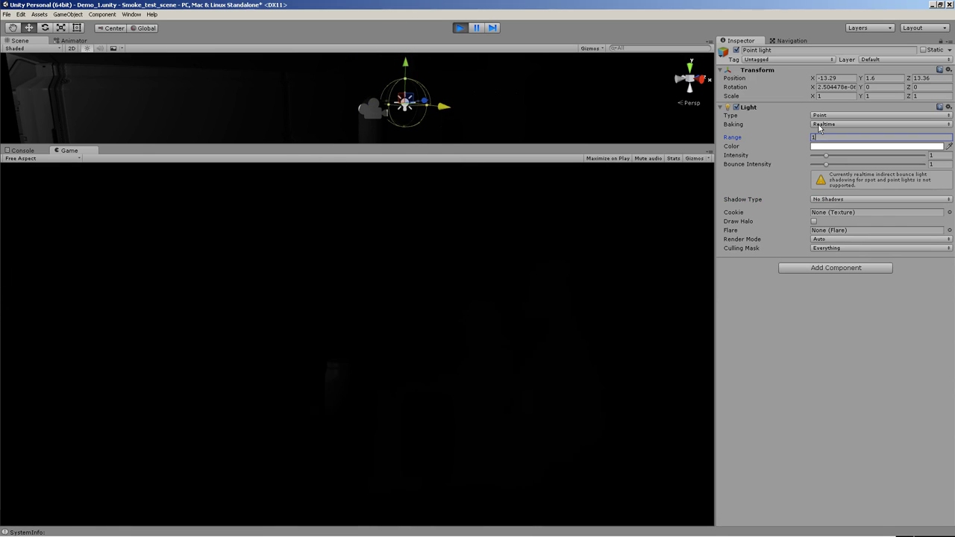
Step the Range back up through 2, 3, 4, 5 and 6, settling on 7
key("BackSpace")
type("2")
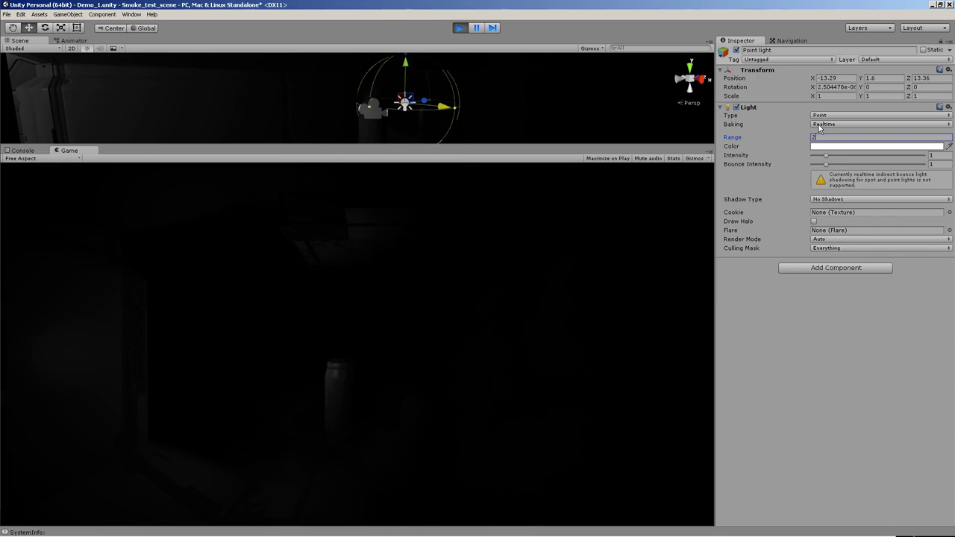
key("BackSpace")
type("3")
key("BackSpace")
type("4")
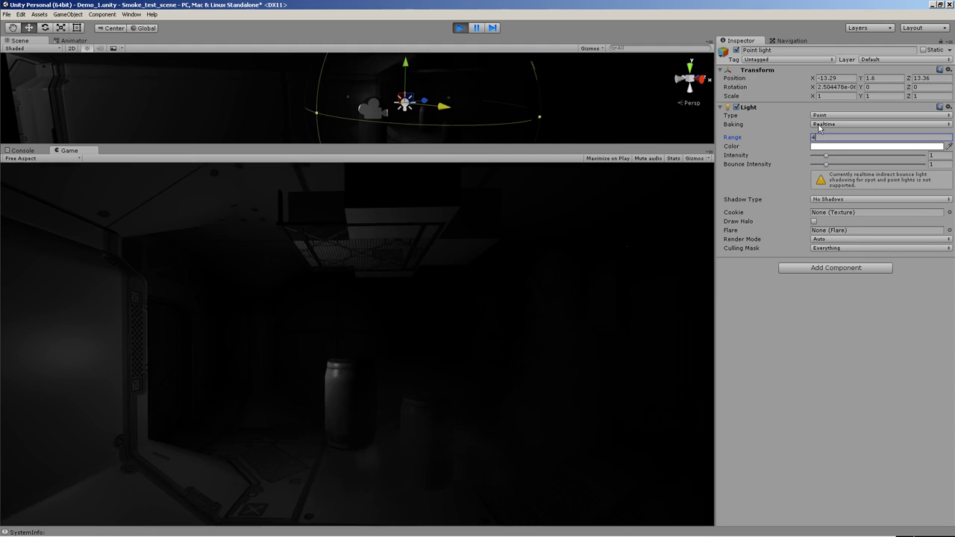
key("BackSpace")
type("5")
key("BackSpace")
type("6")
key("BackSpace")
type("7")
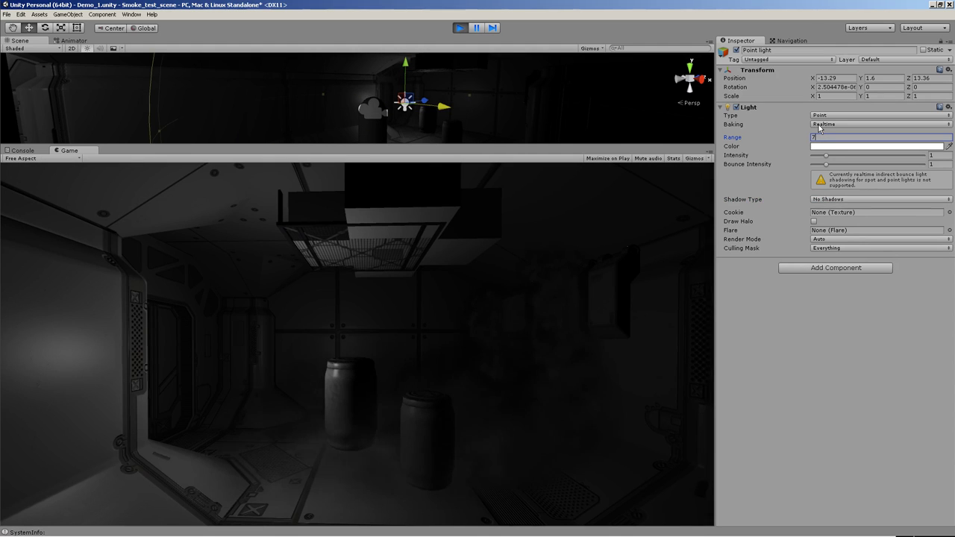